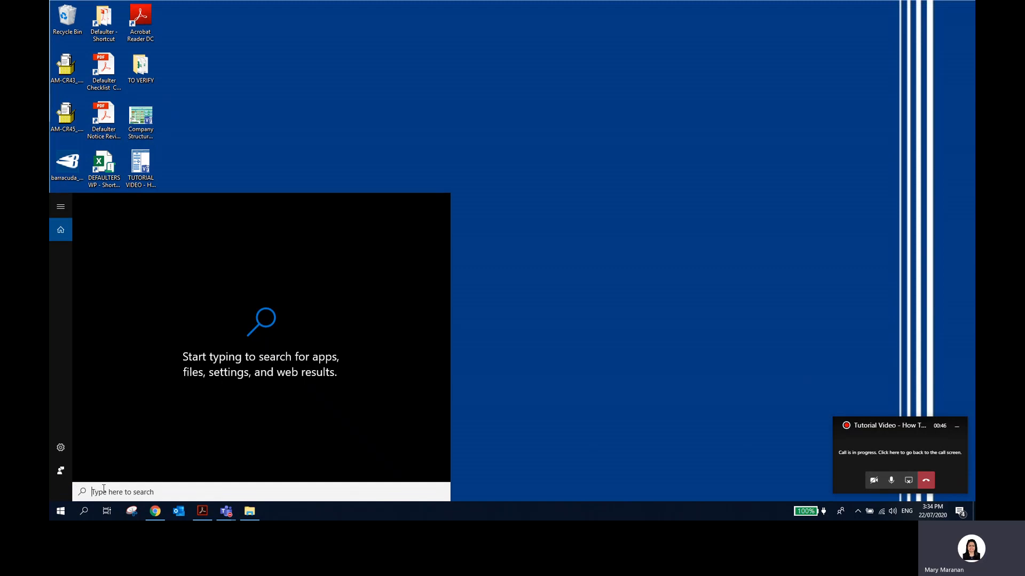
- Launch Visio 2013 and create a new drawing from the Cross-Functional Flowchart template in US Units
{"action": "type", "text": "visio"}
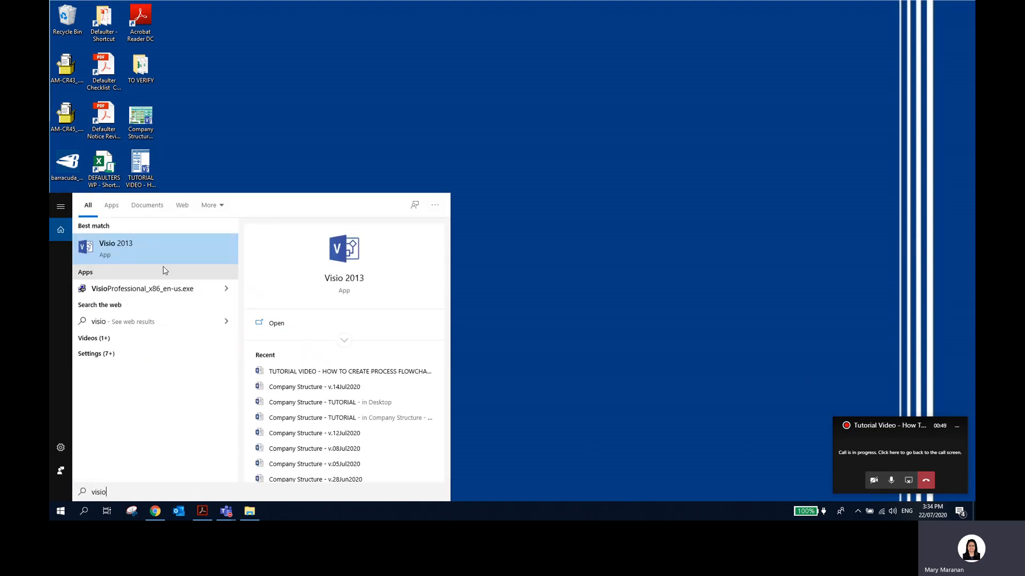
{"action": "left_click", "coordinate": [159, 249]}
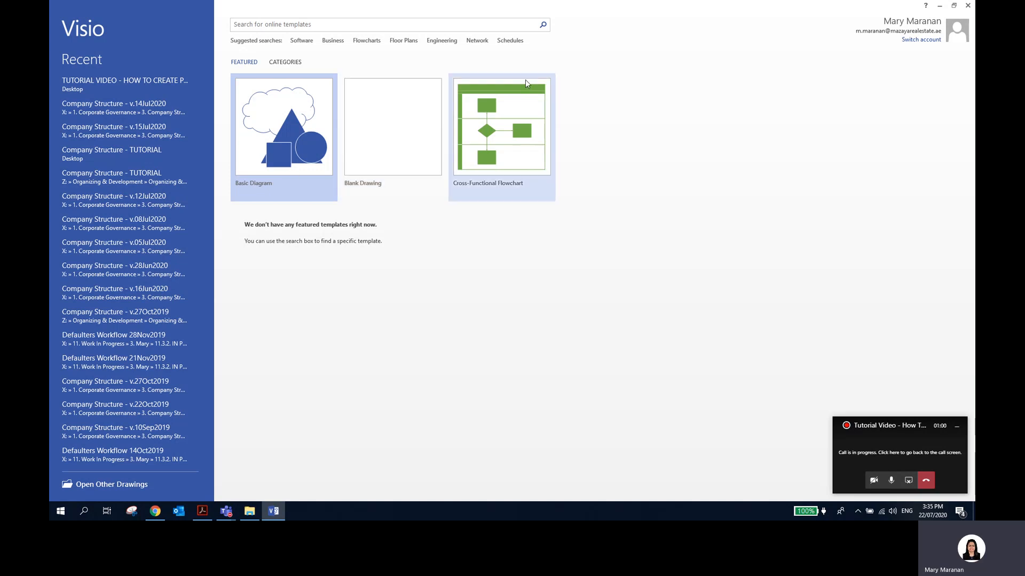
{"action": "left_click", "coordinate": [519, 146]}
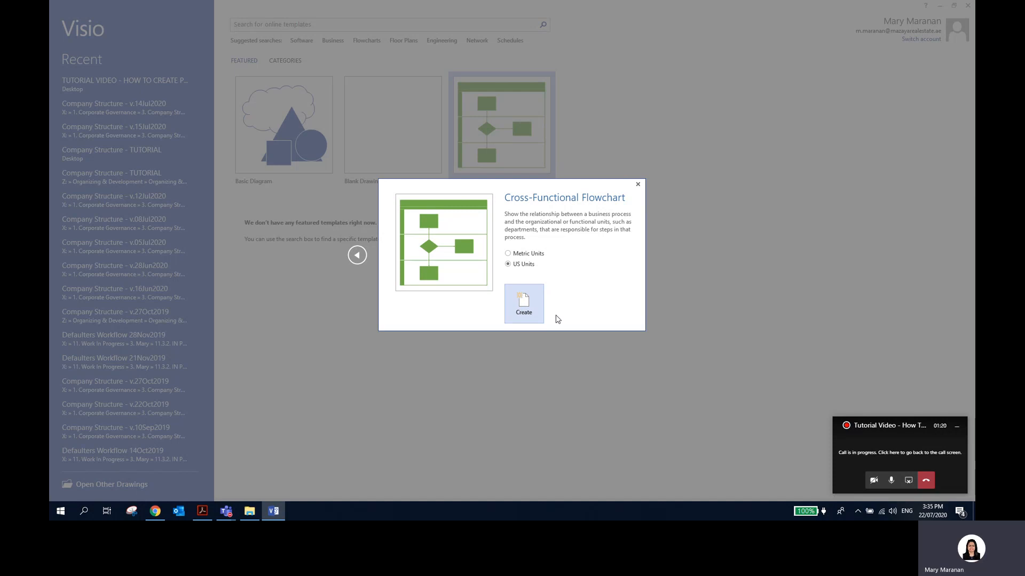
{"action": "left_click", "coordinate": [532, 314]}
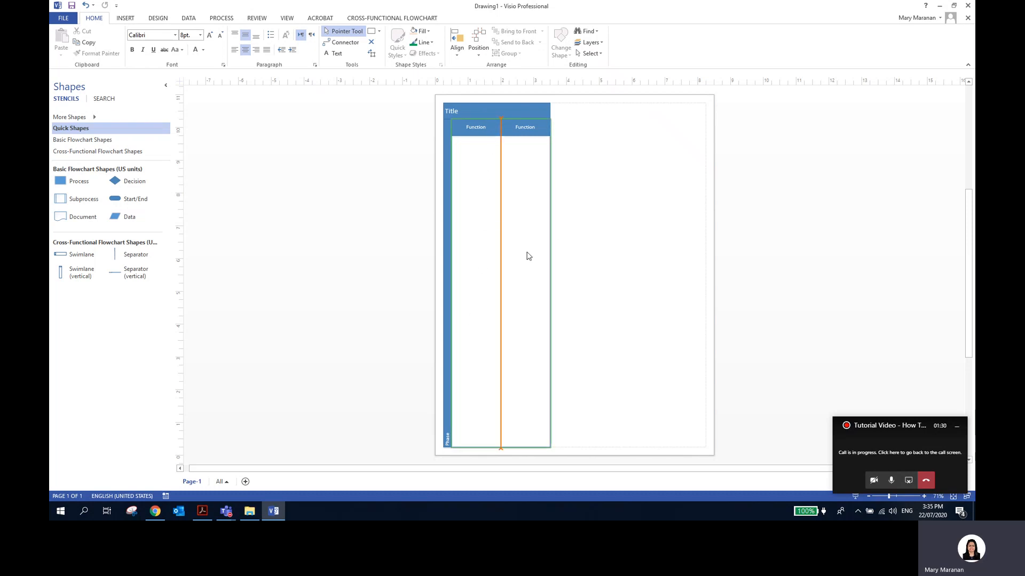
{"action": "double_click", "coordinate": [469, 130]}
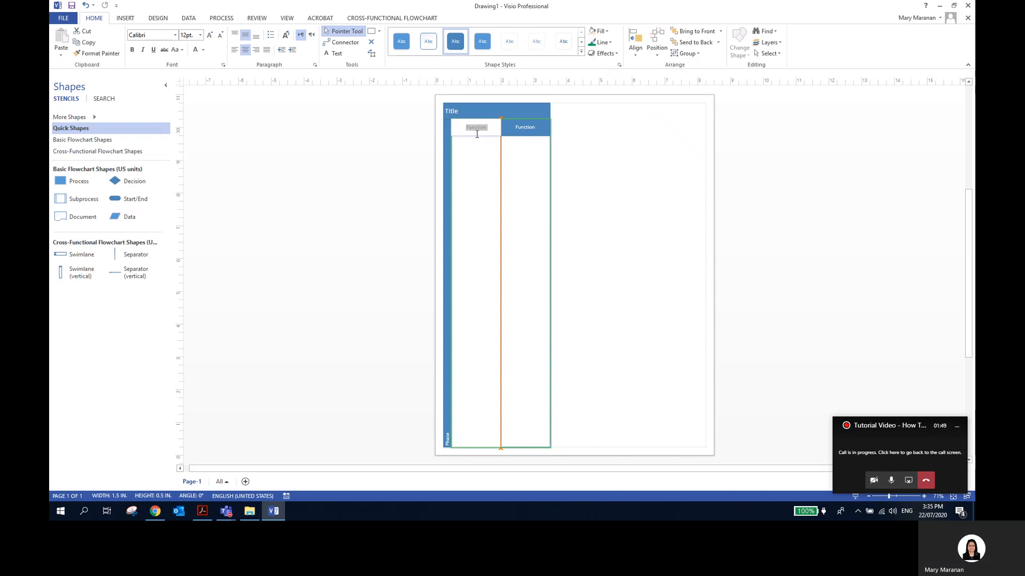
{"action": "left_click", "coordinate": [574, 165]}
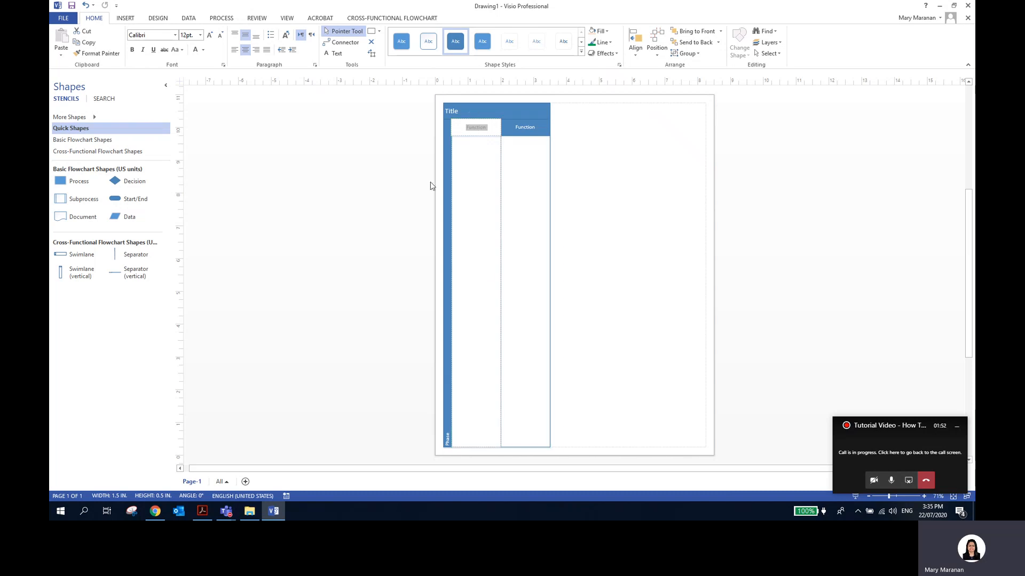
{"action": "left_click", "coordinate": [471, 113]}
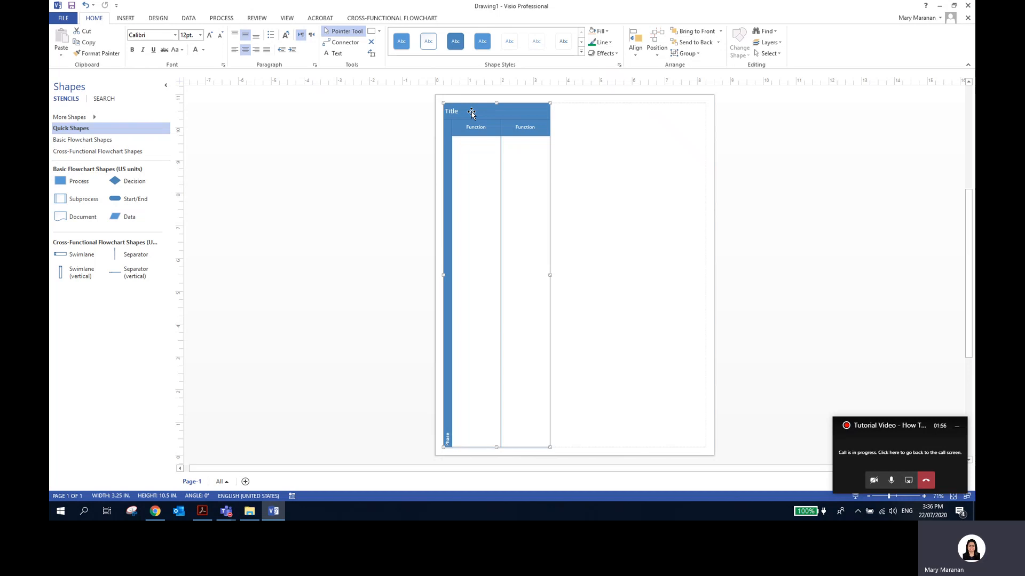
{"action": "left_click", "coordinate": [473, 131]}
{"action": "left_click", "coordinate": [504, 131]}
{"action": "left_click", "coordinate": [476, 128]}
{"action": "left_click", "coordinate": [519, 131]}
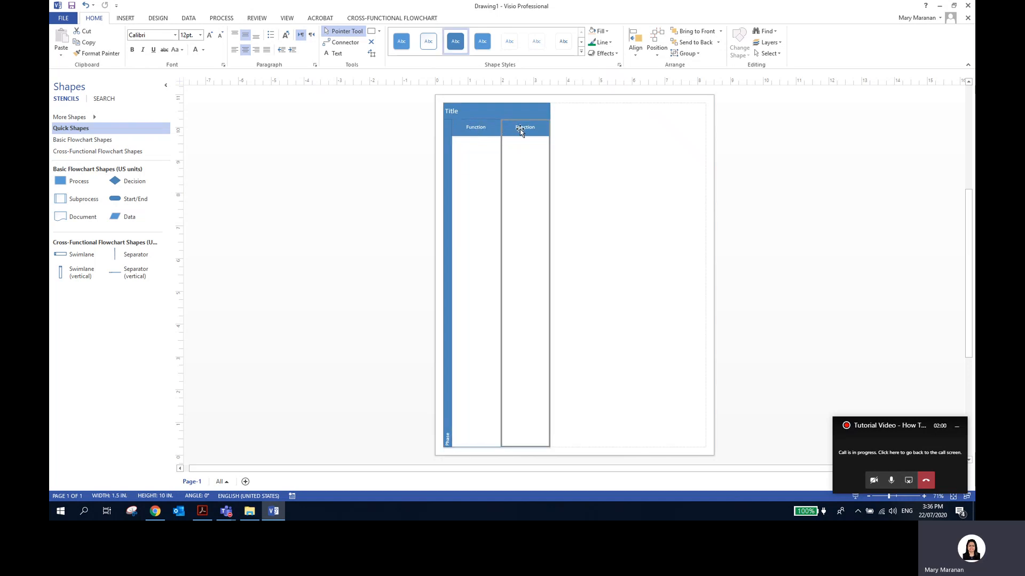
{"action": "left_click", "coordinate": [481, 133]}
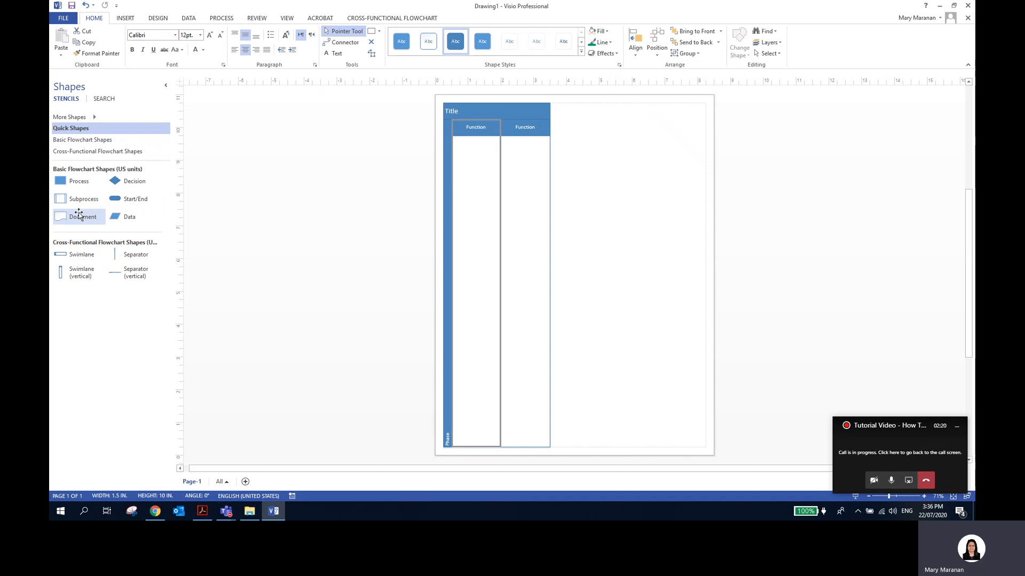
- Show the Basic Flowchart Shapes stencil and widen the two swimlanes to about 3.5 in and 4.25 in to fill the page width
{"action": "left_click", "coordinate": [94, 153]}
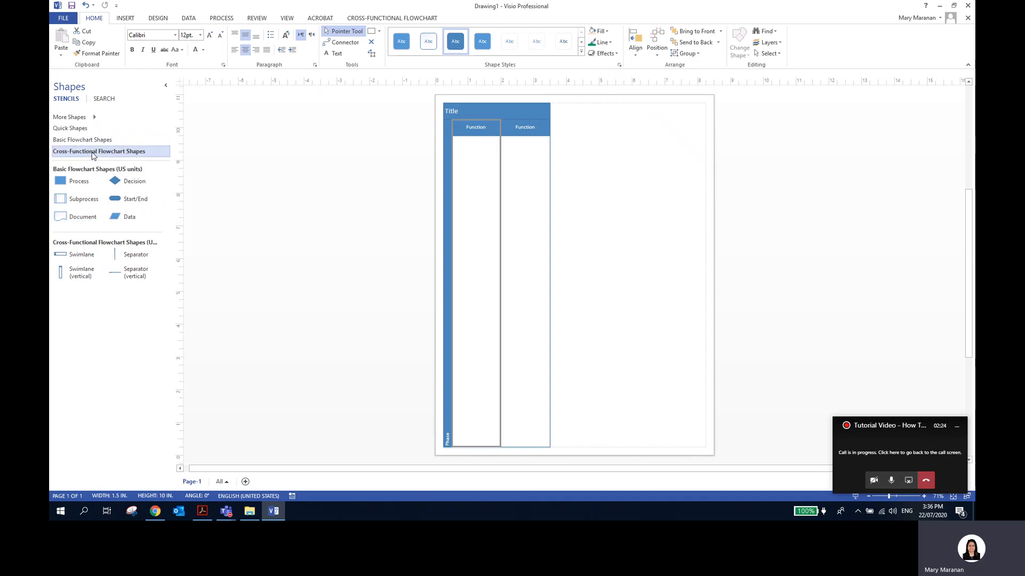
{"action": "left_click", "coordinate": [90, 142]}
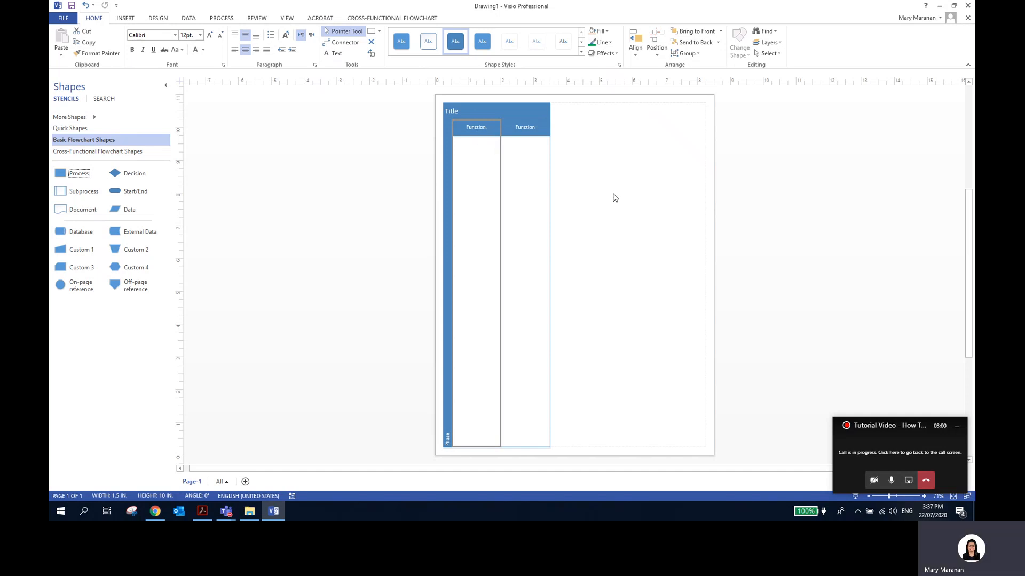
{"action": "left_click", "coordinate": [527, 177]}
{"action": "left_click_drag", "start_coordinate": [499, 136], "coordinate": [705, 134]}
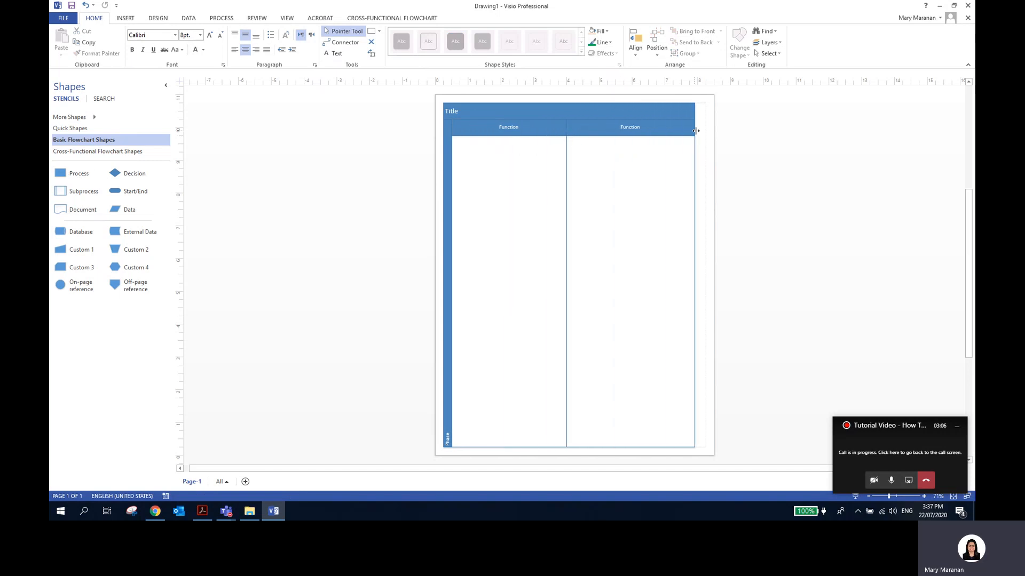
- Change the flowchart's title to "Process to Report Risk Assessment Results"
{"action": "left_click", "coordinate": [497, 113]}
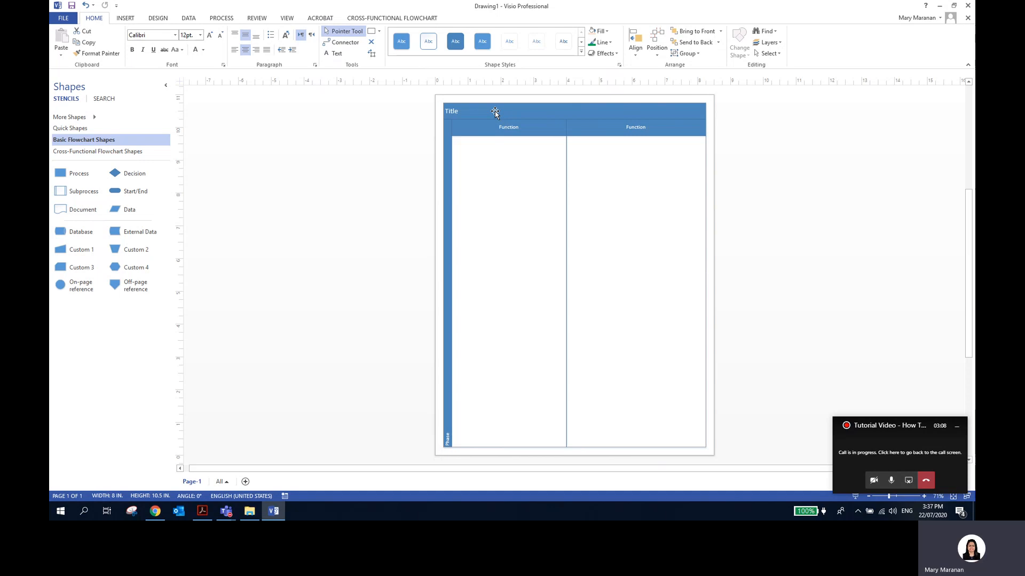
{"action": "double_click", "coordinate": [496, 112]}
{"action": "type", "text": "Pro"}
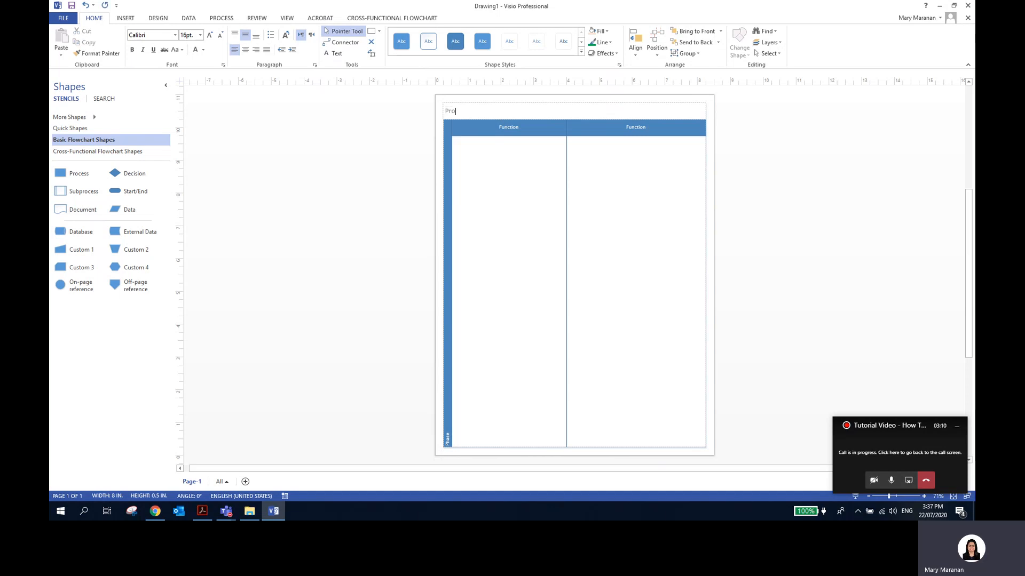
{"action": "type", "text": "cess to Report Risk Assessment Resul"}
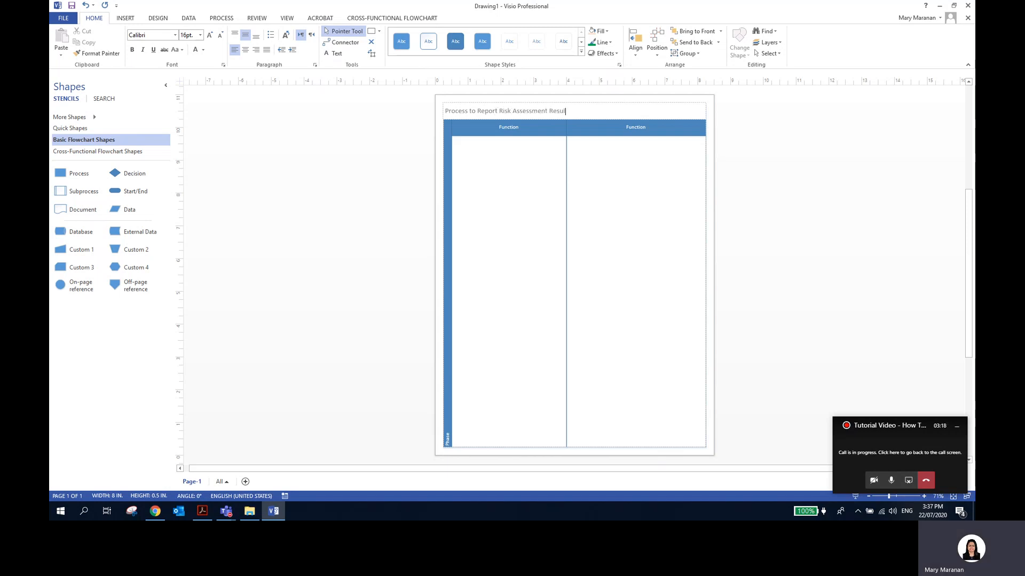
{"action": "left_click", "coordinate": [525, 162]}
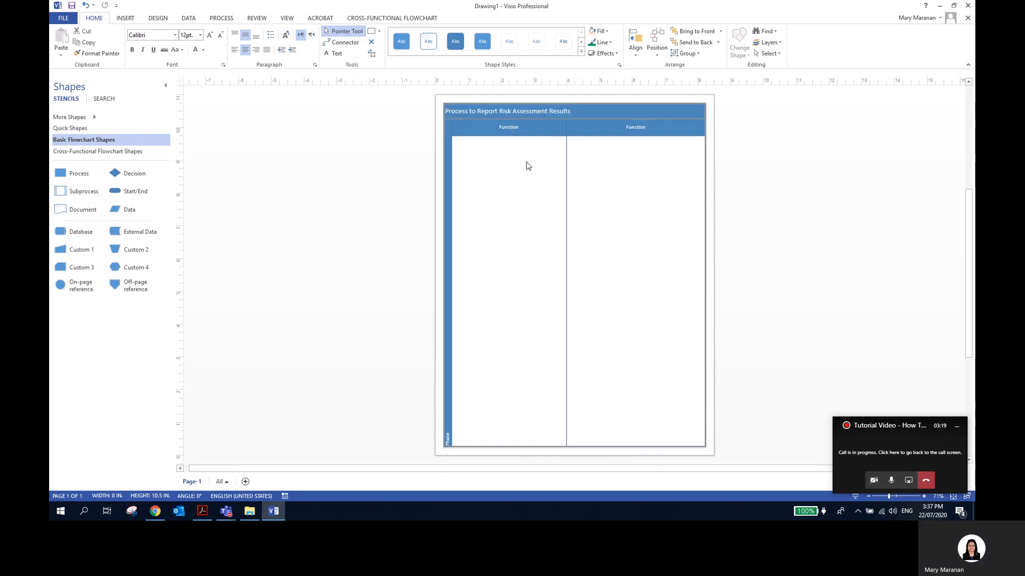
- Name the first swimlane "Audit Staff" and the second swimlane "Audit Manager"
{"action": "double_click", "coordinate": [505, 128]}
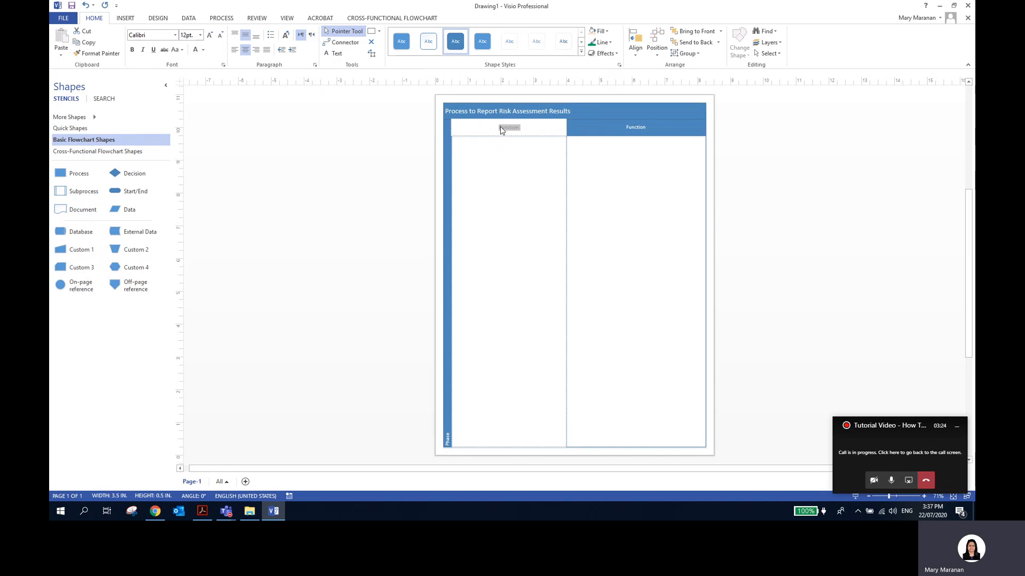
{"action": "type", "text": "Audi"}
{"action": "key", "text": "BackSpace"}
{"action": "double_click", "coordinate": [635, 130]}
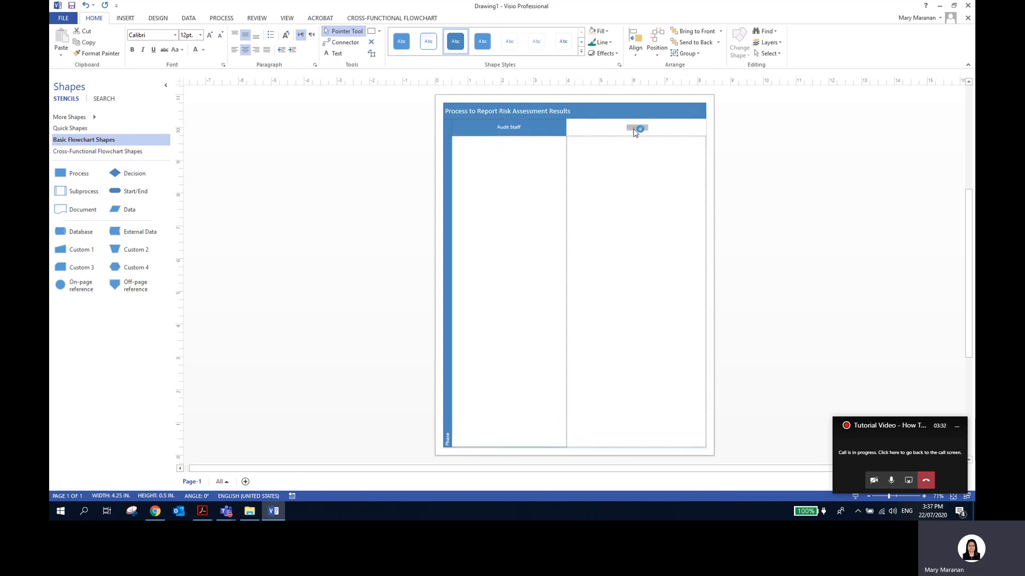
{"action": "type", "text": "Audit Manage"}
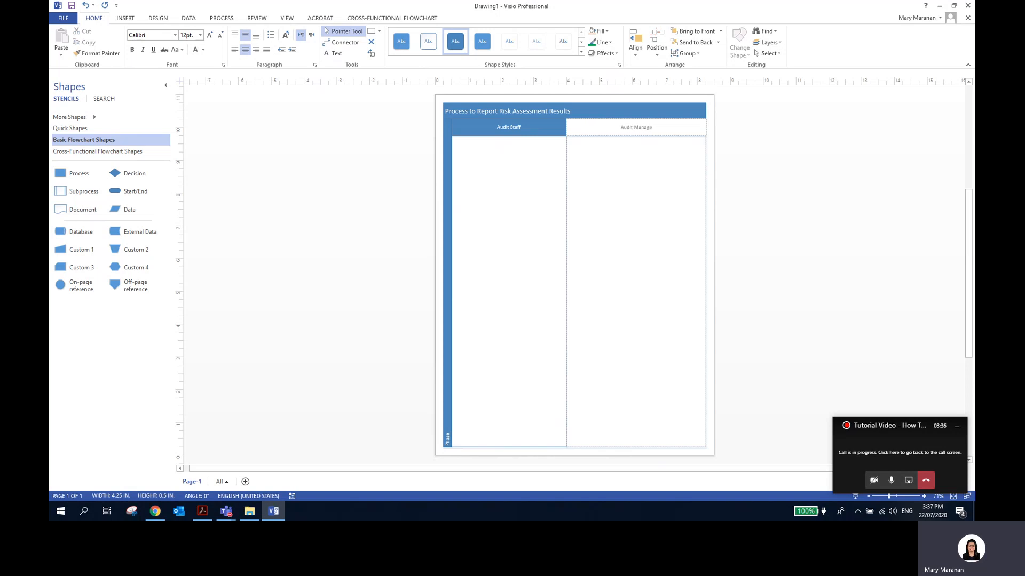
{"action": "type", "text": "r"}
{"action": "left_click", "coordinate": [532, 131]}
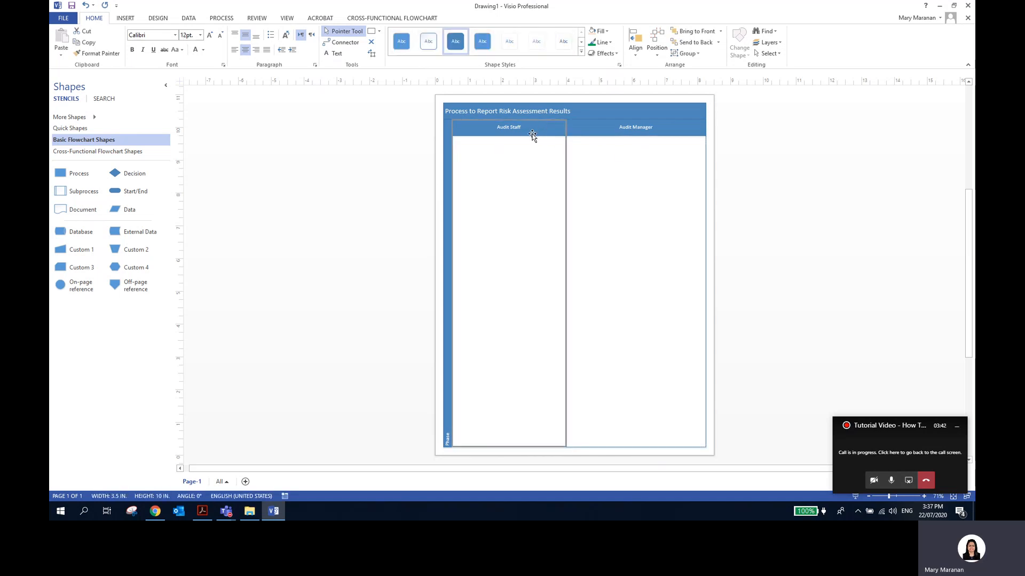
{"action": "left_click", "coordinate": [630, 130]}
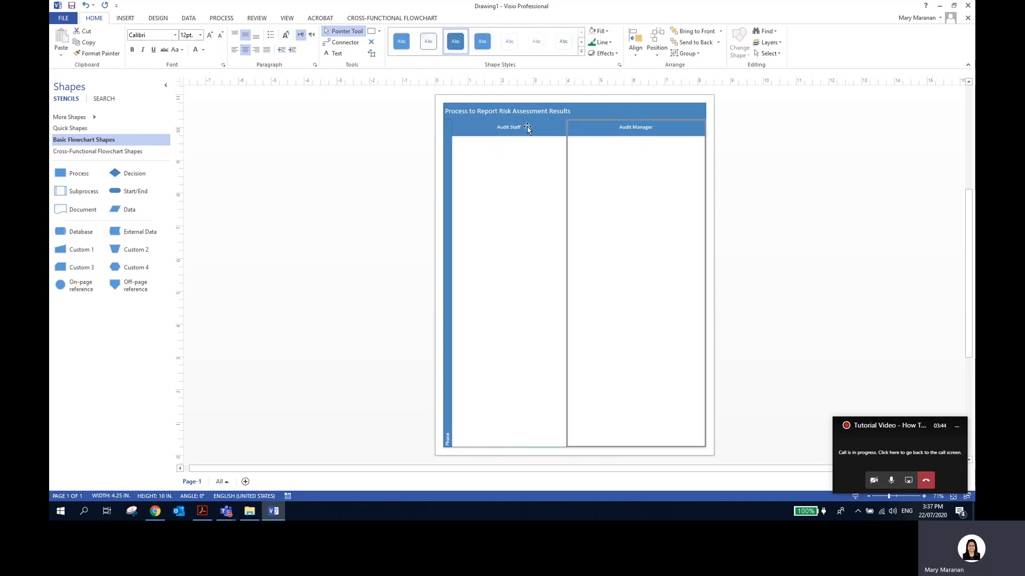
- Rename the first swimlane "Audit Department" and the second swimlane "Audit Committee"
{"action": "double_click", "coordinate": [527, 129]}
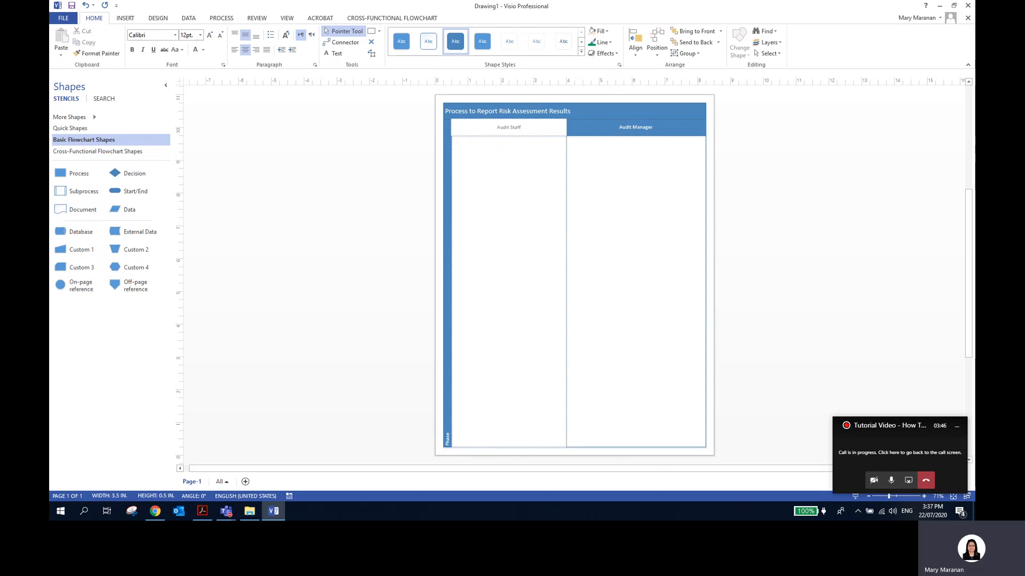
{"action": "type", "text": "Department"}
{"action": "left_click", "coordinate": [619, 198]}
{"action": "double_click", "coordinate": [623, 128]}
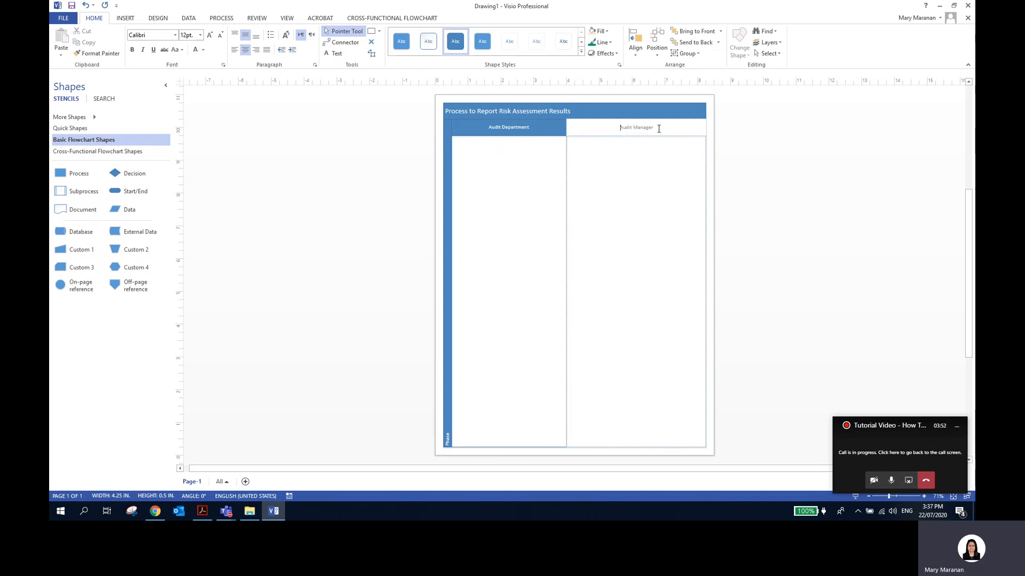
{"action": "left_click_drag", "start_coordinate": [655, 129], "coordinate": [606, 131]}
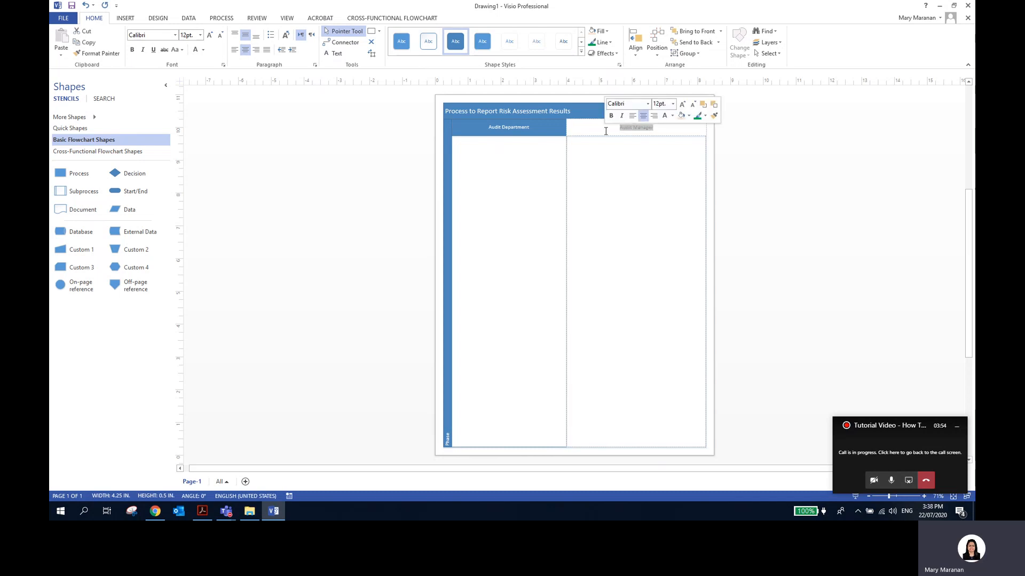
{"action": "type", "text": "Audit Committee"}
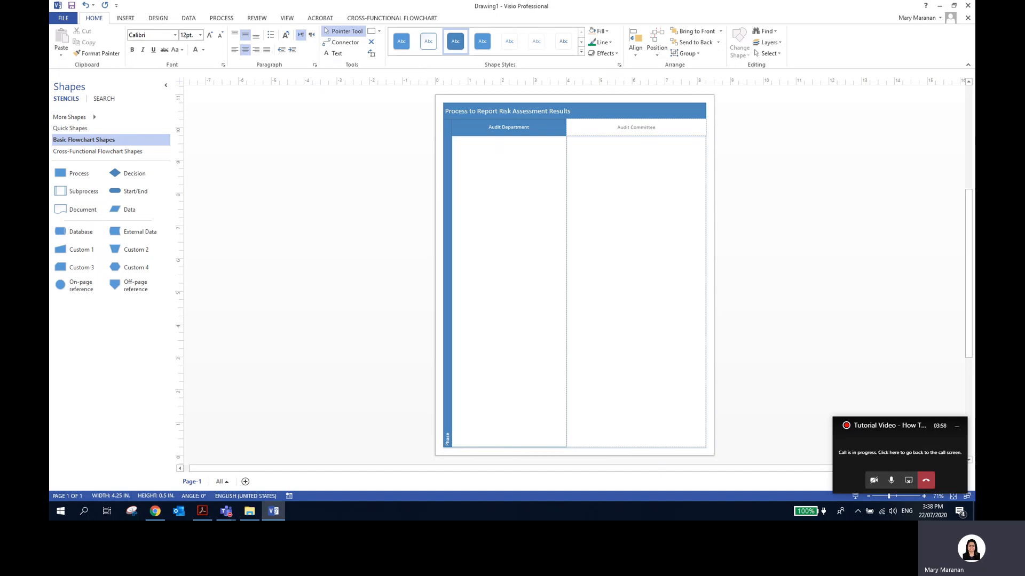
{"action": "left_click", "coordinate": [683, 206]}
{"action": "left_click", "coordinate": [526, 168]}
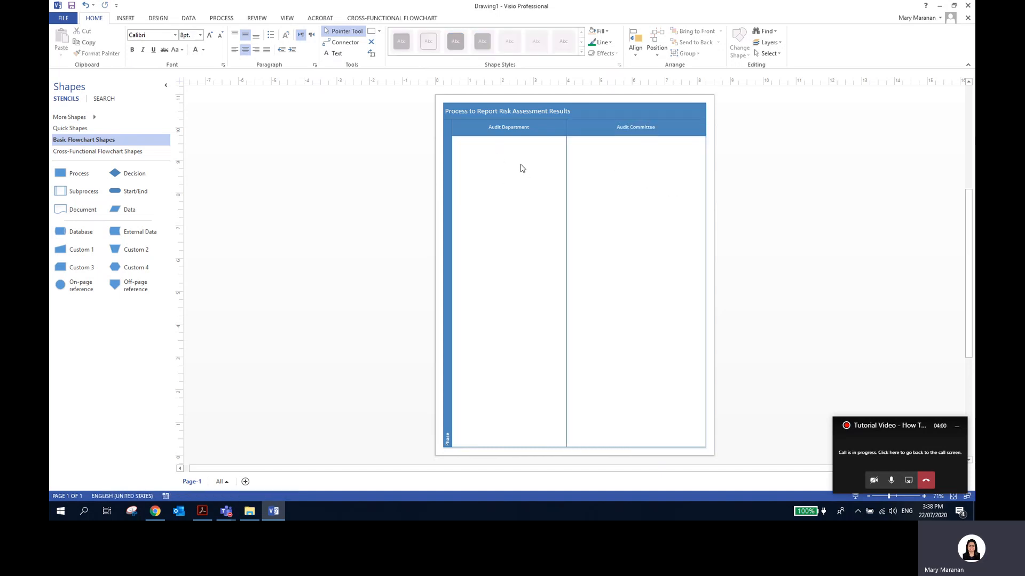
- Widen the Audit Department lane slightly and narrow the Audit Committee lane to 4 in so the flowchart ends at the page margin
{"action": "left_click_drag", "start_coordinate": [566, 184], "coordinate": [576, 184]}
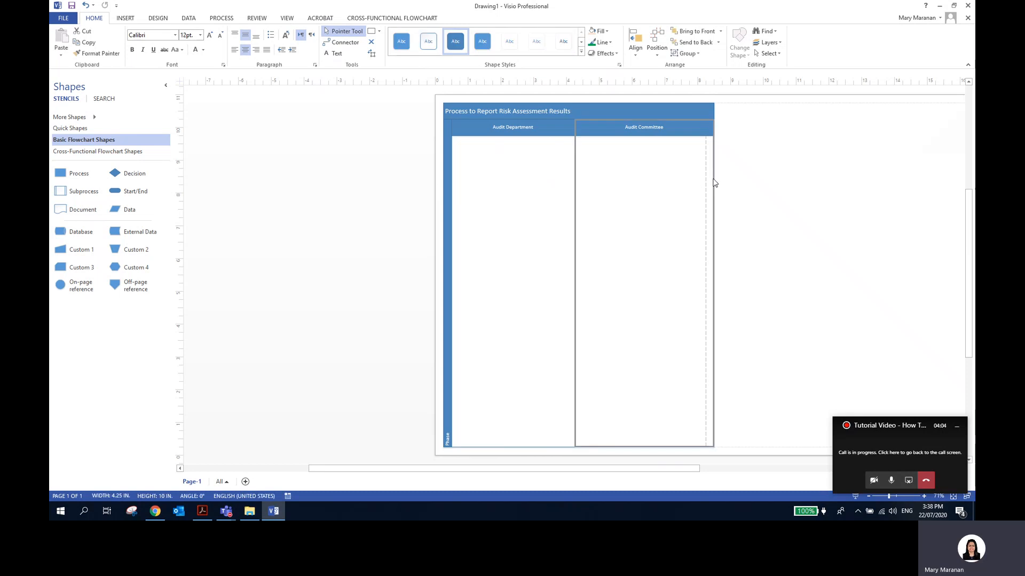
{"action": "left_click_drag", "start_coordinate": [714, 177], "coordinate": [706, 177]}
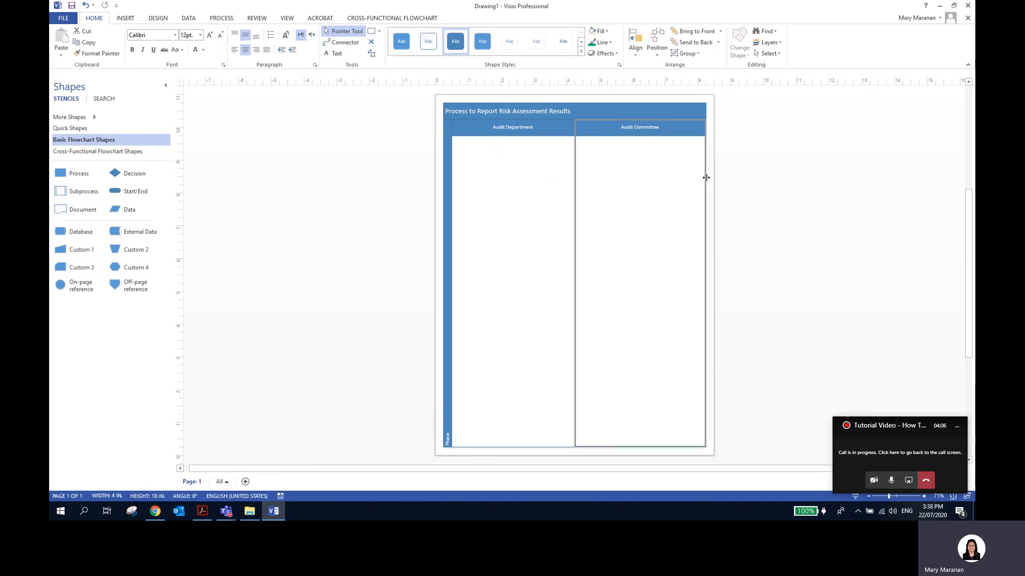
{"action": "left_click", "coordinate": [521, 144]}
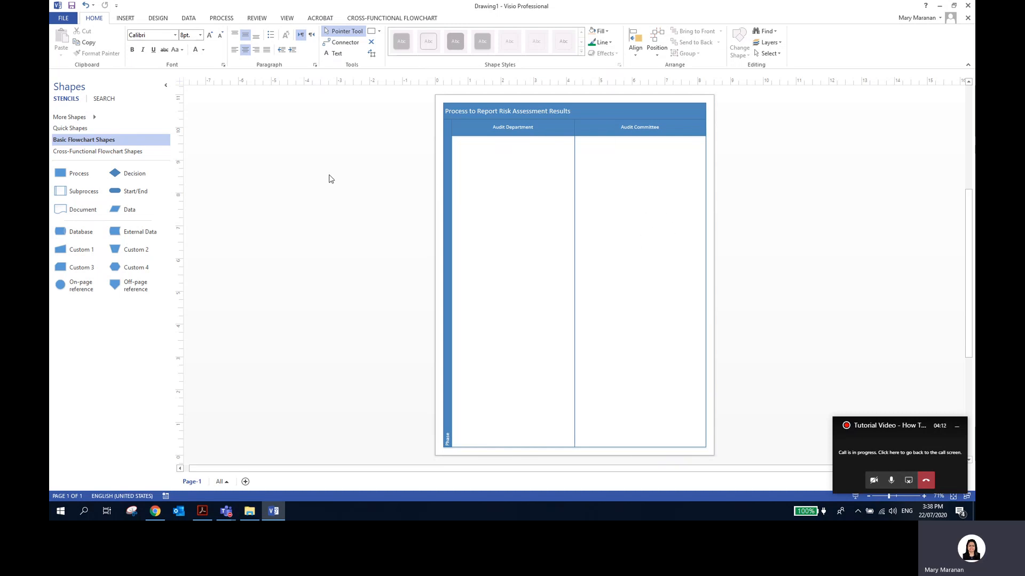
- Add a Start/End shape centred just below the Audit Department header and label it "START"
{"action": "left_click_drag", "start_coordinate": [124, 198], "coordinate": [513, 151]}
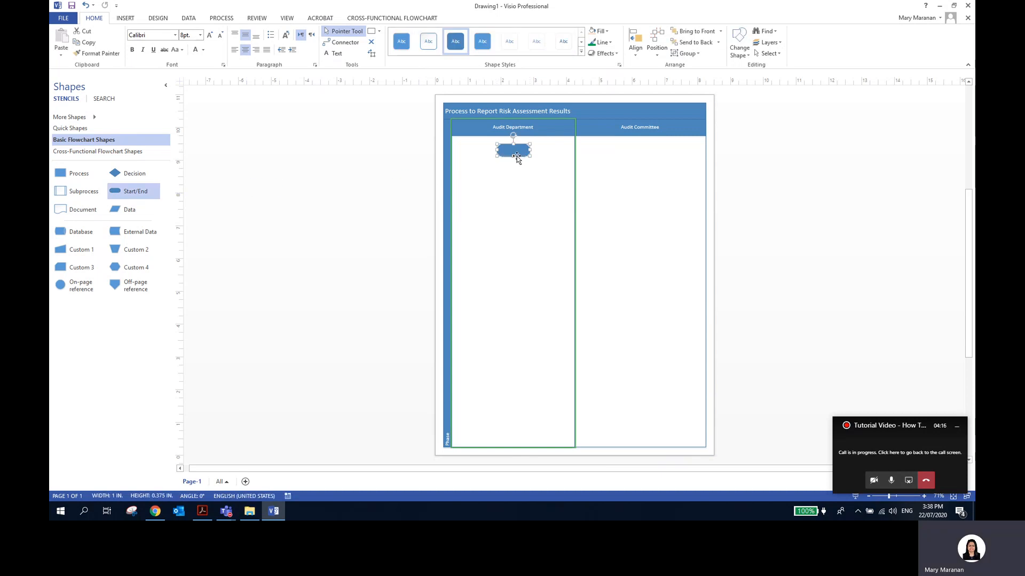
{"action": "type", "text": "sta"}
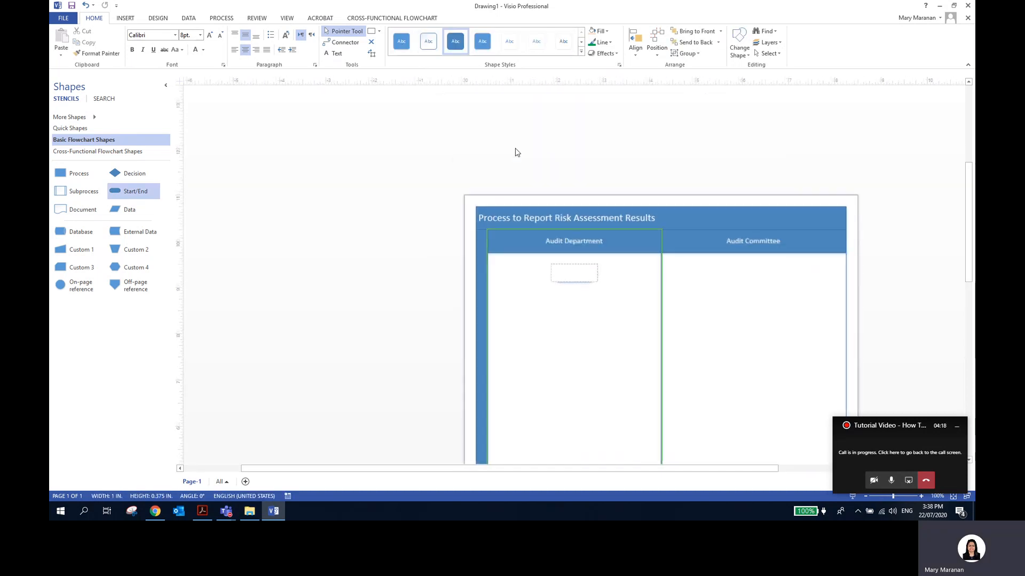
{"action": "key", "text": "BackSpace"}
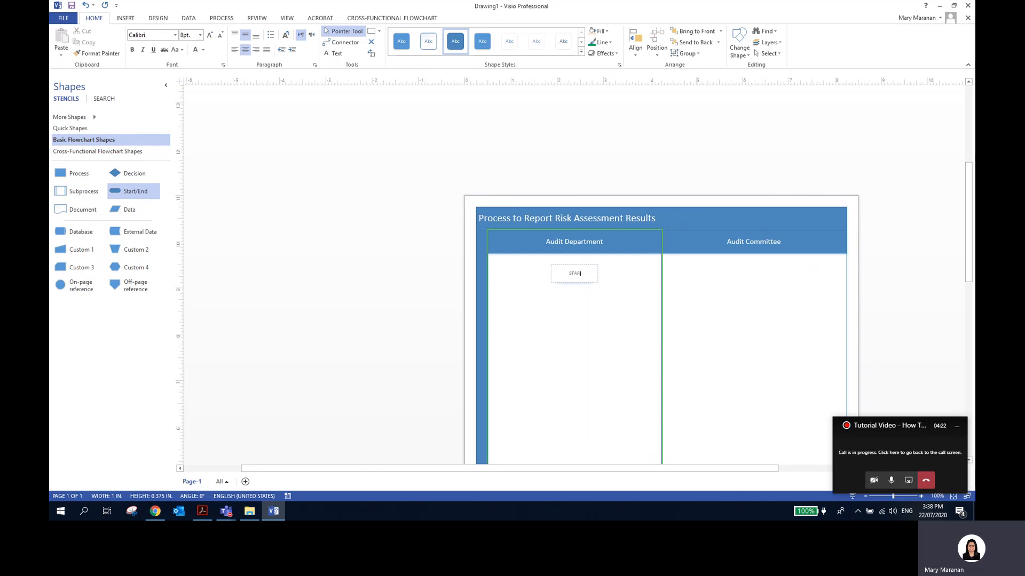
{"action": "left_click", "coordinate": [602, 286]}
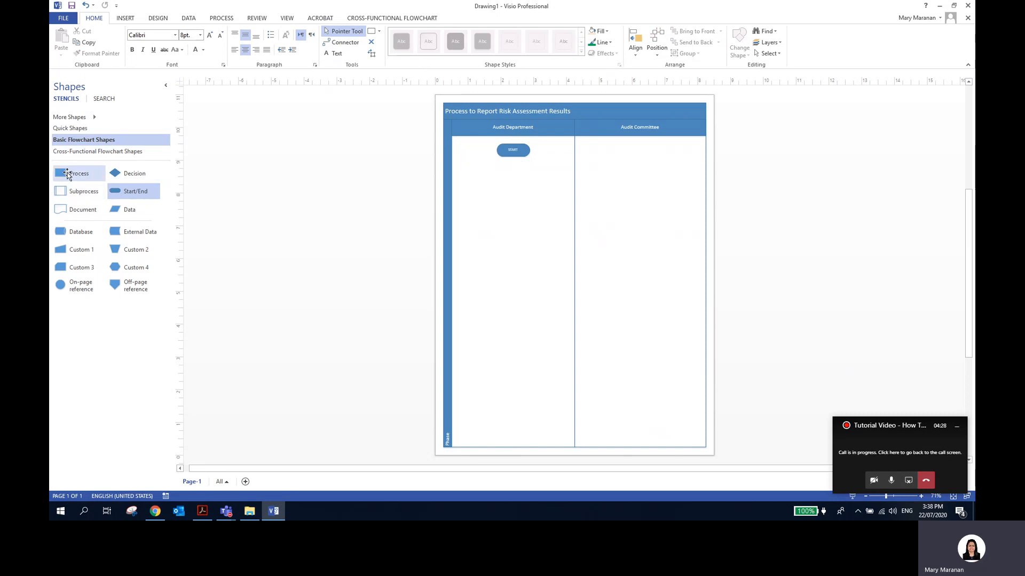
- Add a Process shape about 3.25 in by 0.75 in below START, labelled "IDENTIFY THE PROCESS AREA FOR RISK ASSESSMENT"
{"action": "left_click_drag", "start_coordinate": [68, 173], "coordinate": [567, 189]}
{"action": "double_click", "coordinate": [525, 190]}
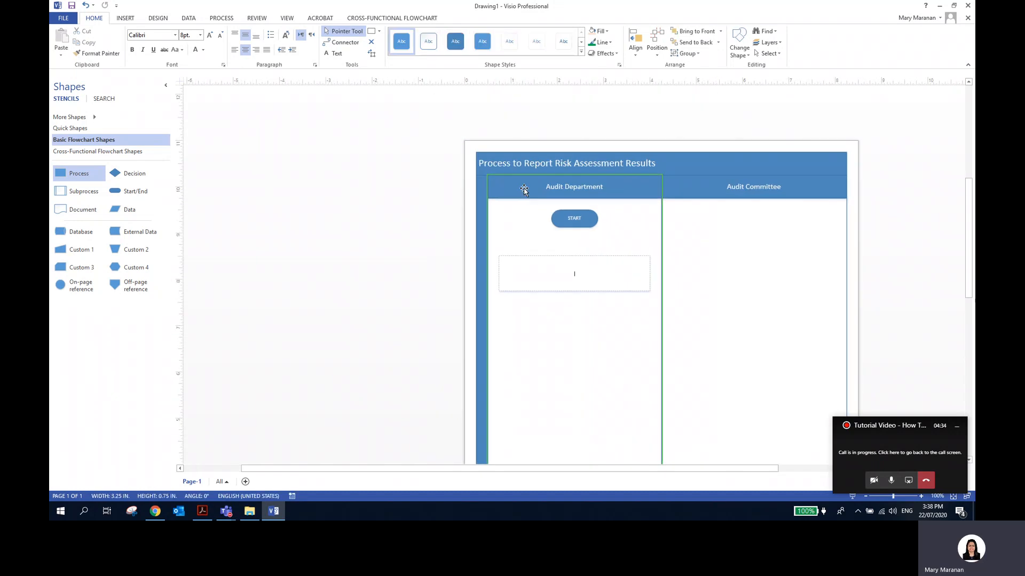
{"action": "type", "text": "IDENTIFY THE PROCESS F"}
{"action": "type", "text": "OR RISK ASSESMENT"}
{"action": "key", "text": "BackSpace"}
{"action": "key", "text": "BackSpace"}
{"action": "key", "text": "BackSpace"}
{"action": "key", "text": "BackSpace"}
{"action": "type", "text": "SMENTAREA"}
{"action": "left_click", "coordinate": [573, 344]}
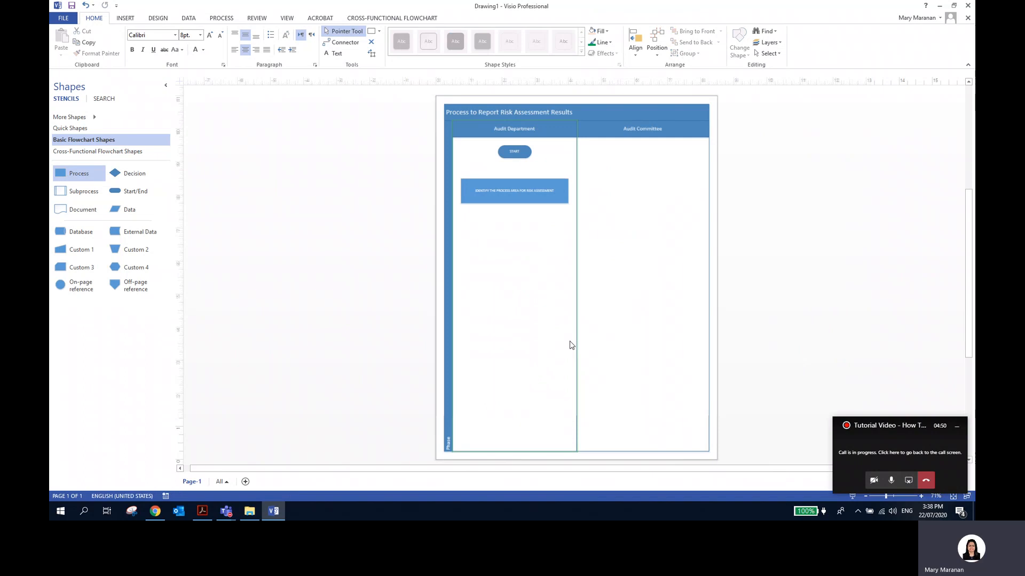
- Enlarge the label text of the "IDENTIFY THE PROCESS AREA FOR RISK ASSESSMENT" shape so it wraps onto two lines
{"action": "left_click", "coordinate": [522, 188]}
{"action": "left_click", "coordinate": [219, 35]}
{"action": "left_click", "coordinate": [210, 34]}
{"action": "left_click", "coordinate": [210, 35]}
{"action": "left_click", "coordinate": [210, 35]}
{"action": "left_click", "coordinate": [405, 244]}
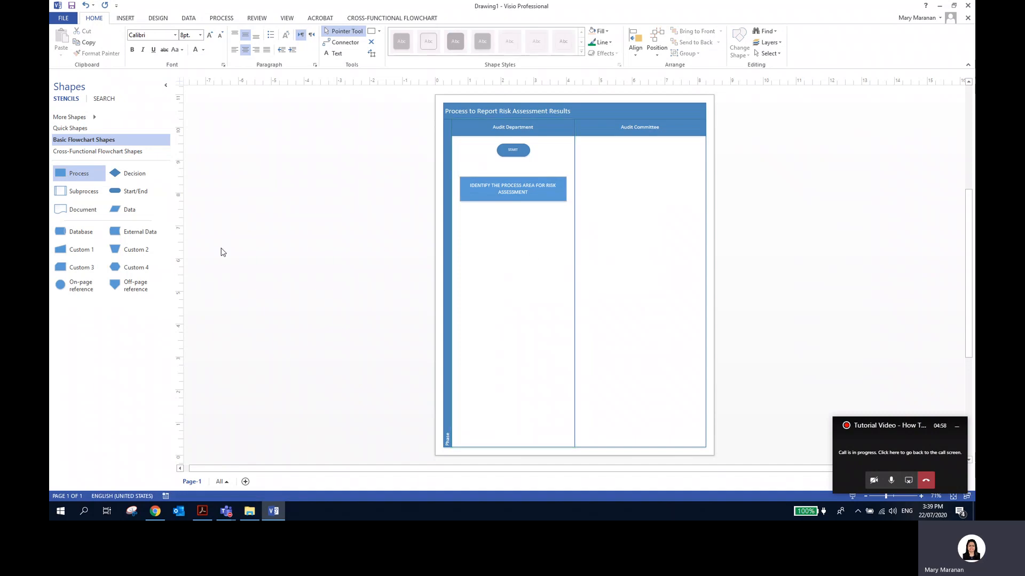
- Add a Decision shape about 1.875 in square below the Process shape, labelled "DOES THE PROCESS QUALIFY FOR RISK ASSESSMENT?"
{"action": "left_click_drag", "start_coordinate": [120, 175], "coordinate": [510, 236]}
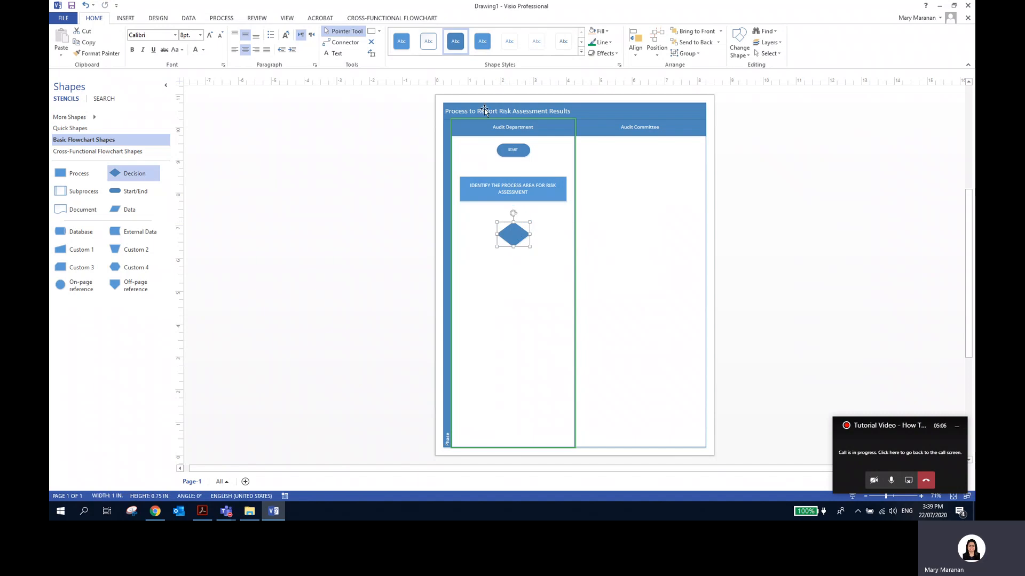
{"action": "double_click", "coordinate": [513, 235]}
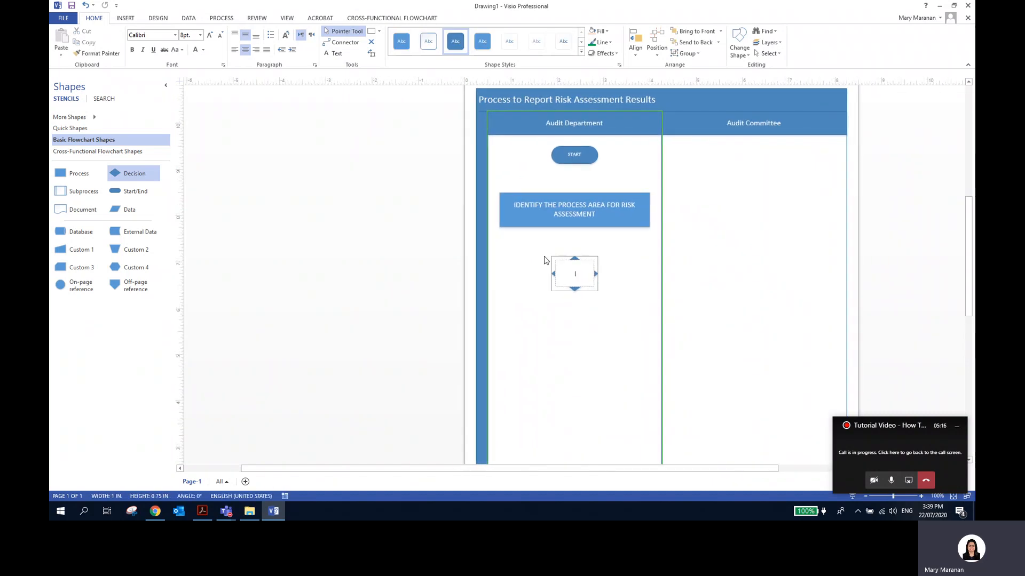
{"action": "type", "text": "DOES THE PROCESS QUALIFY FOR RISK ASSESSMENT?"}
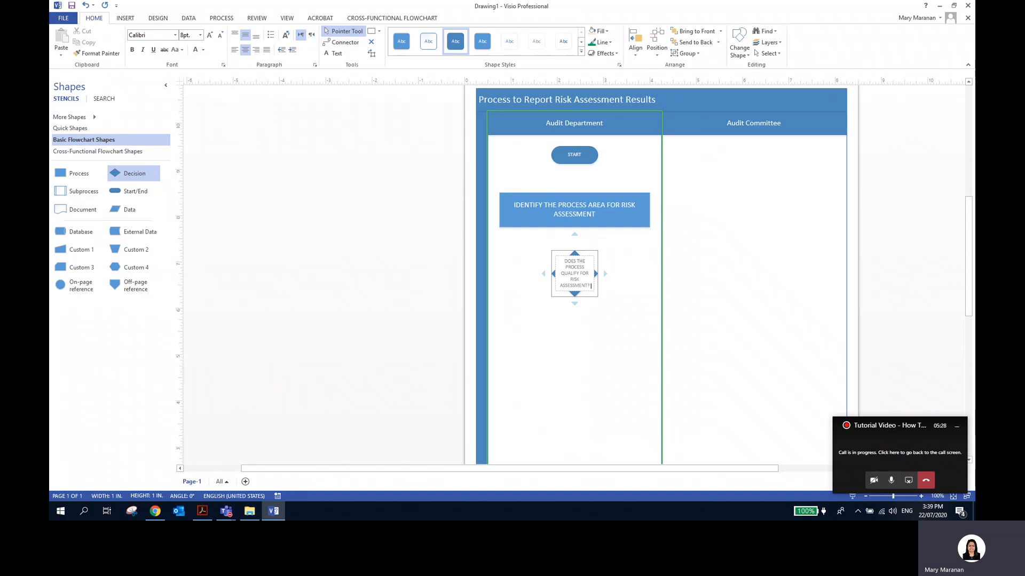
{"action": "left_click", "coordinate": [569, 357]}
{"action": "left_click", "coordinate": [521, 239]}
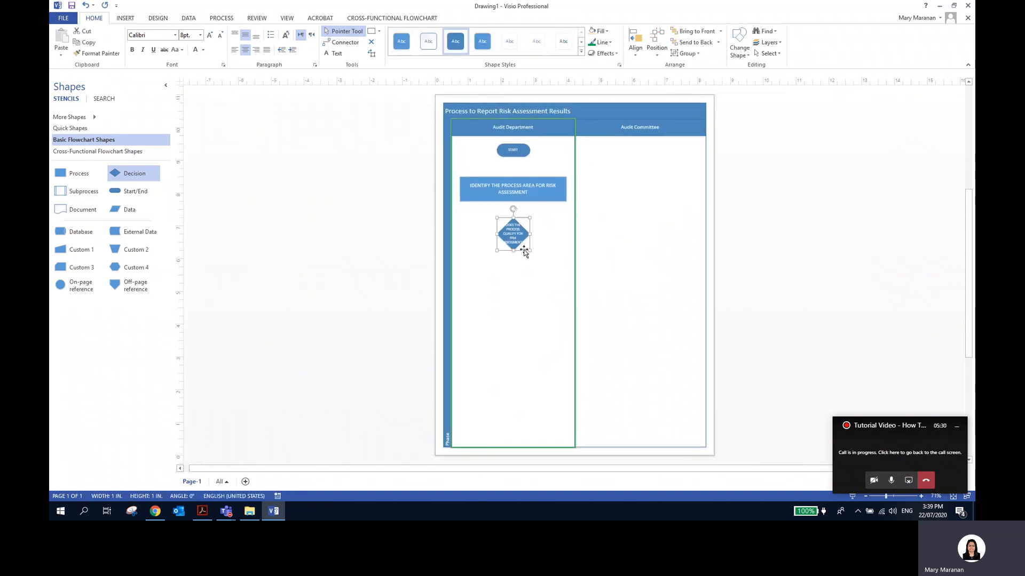
{"action": "left_click_drag", "start_coordinate": [530, 251], "coordinate": [558, 280]}
{"action": "left_click", "coordinate": [268, 111]}
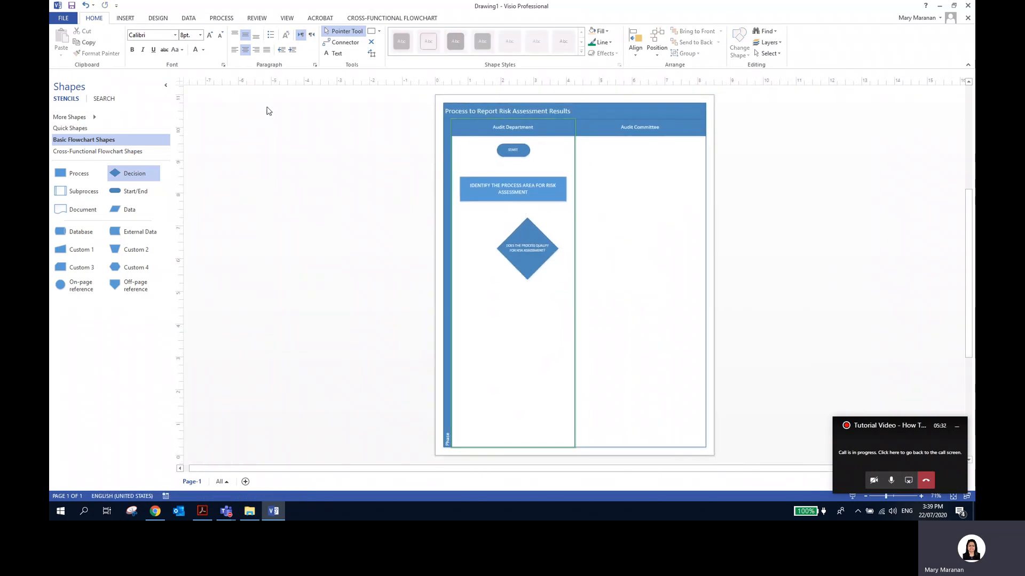
- Set the Decision shape's label text to 12 pt
{"action": "left_click", "coordinate": [209, 35]}
{"action": "left_click", "coordinate": [210, 34]}
{"action": "left_click", "coordinate": [209, 35]}
{"action": "left_click", "coordinate": [210, 35]}
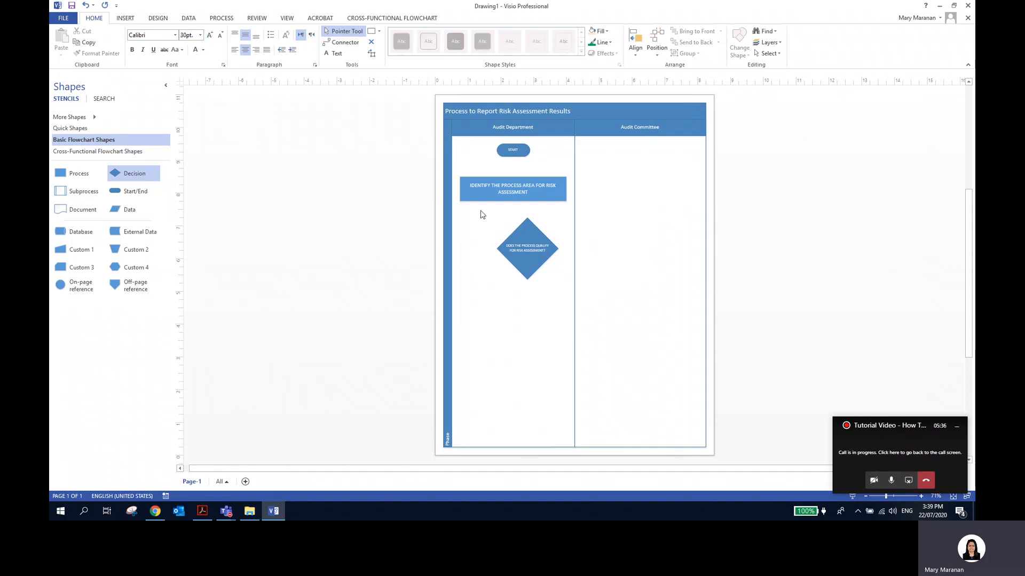
{"action": "left_click", "coordinate": [513, 235]}
{"action": "left_click", "coordinate": [210, 34]}
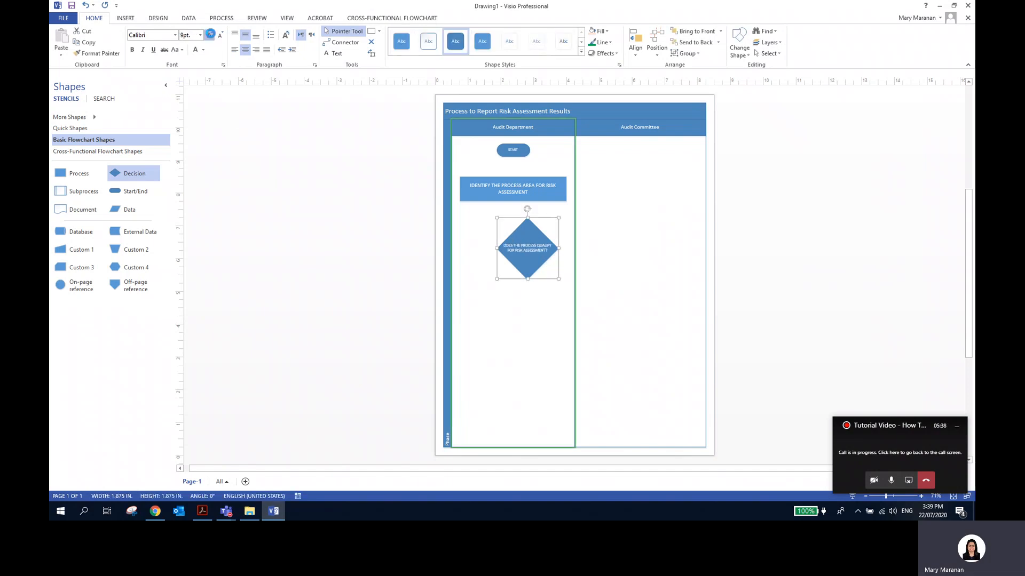
{"action": "left_click", "coordinate": [209, 35]}
{"action": "left_click", "coordinate": [209, 34]}
{"action": "left_click", "coordinate": [210, 35]}
{"action": "left_click", "coordinate": [533, 302]}
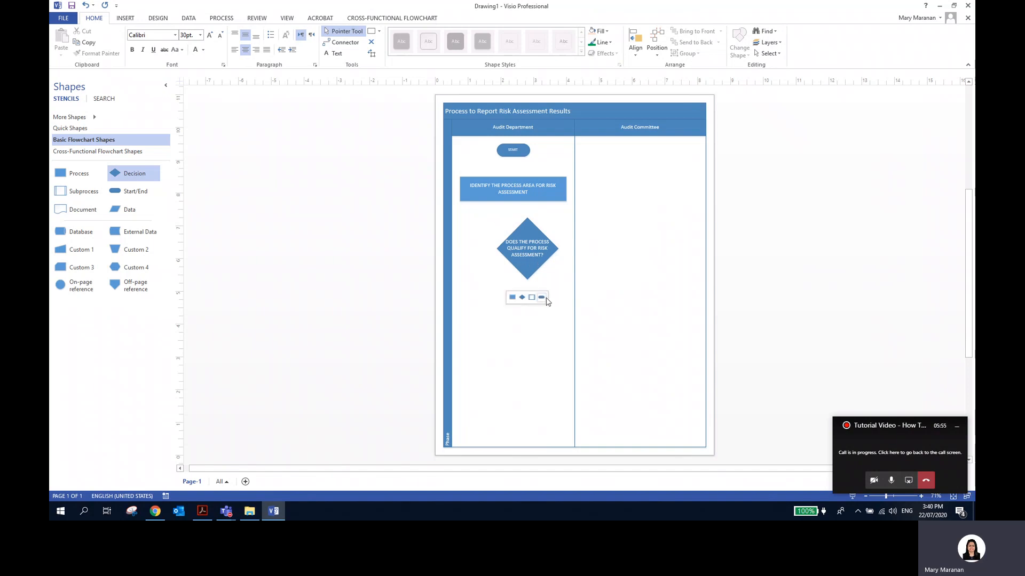
- Add a 1 × 0.75 in Process shape left of the Decision, labelled "REGISTER PROCESS INTO THE PROCESS-RISK LOG", and a 3 × 0.75 in one below
{"action": "left_click_drag", "start_coordinate": [75, 173], "coordinate": [476, 250]}
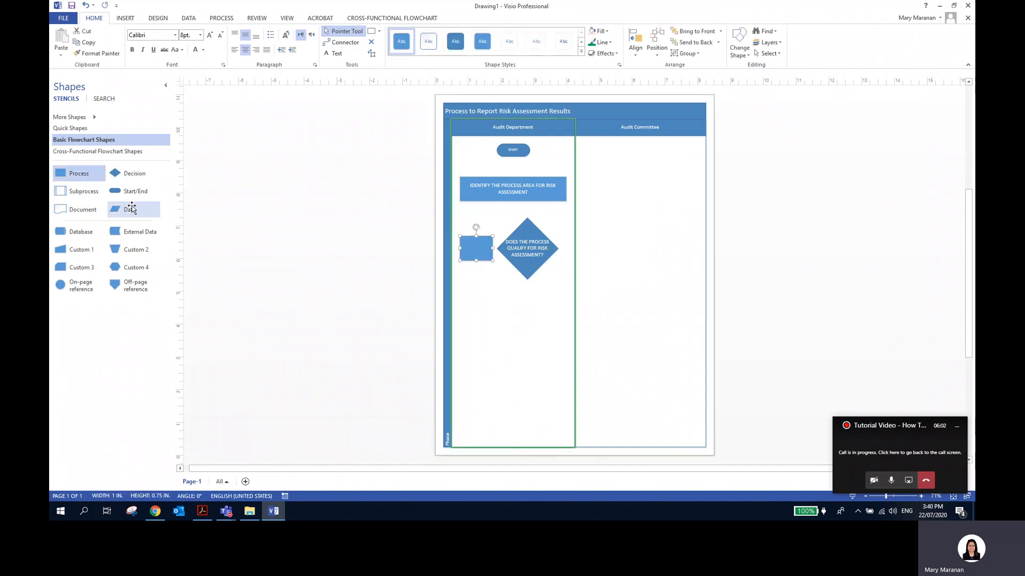
{"action": "left_click_drag", "start_coordinate": [81, 174], "coordinate": [559, 308]}
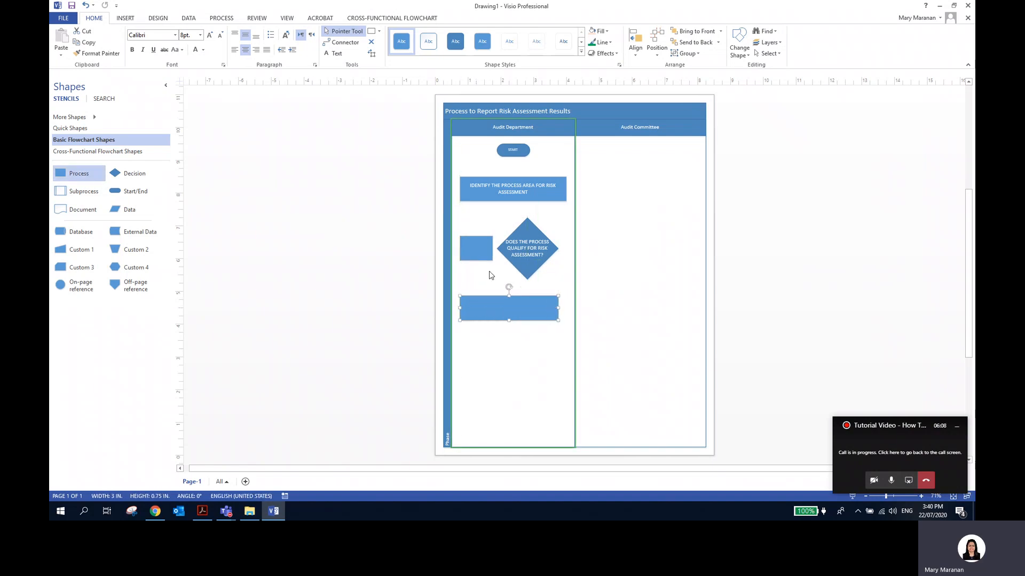
{"action": "double_click", "coordinate": [475, 248]}
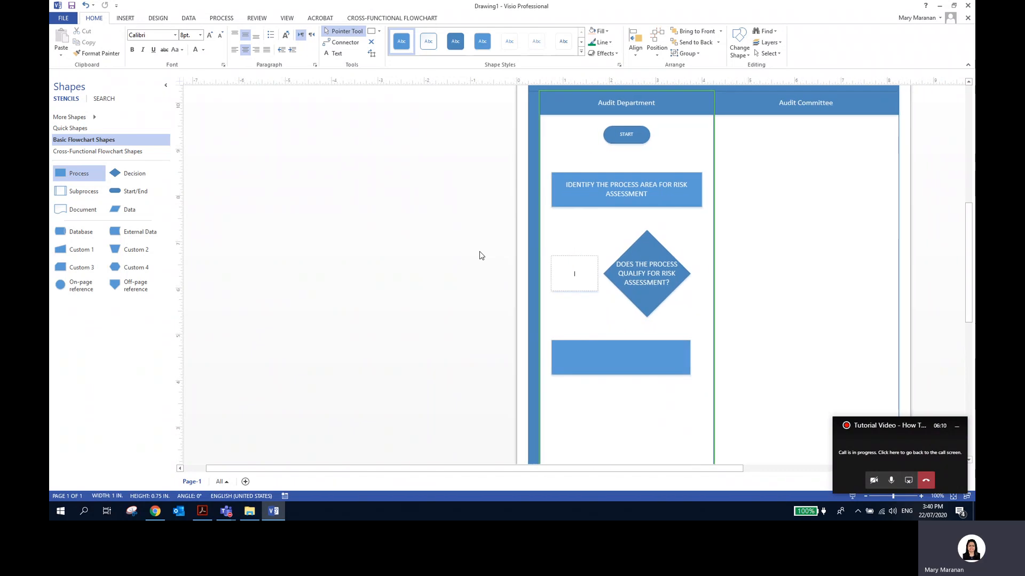
{"action": "type", "text": "REGISTER PROCESS INT"}
{"action": "key", "text": "BackSpace"}
{"action": "key", "text": "BackSpace"}
{"action": "type", "text": "PROCESS-RISK LOG"}
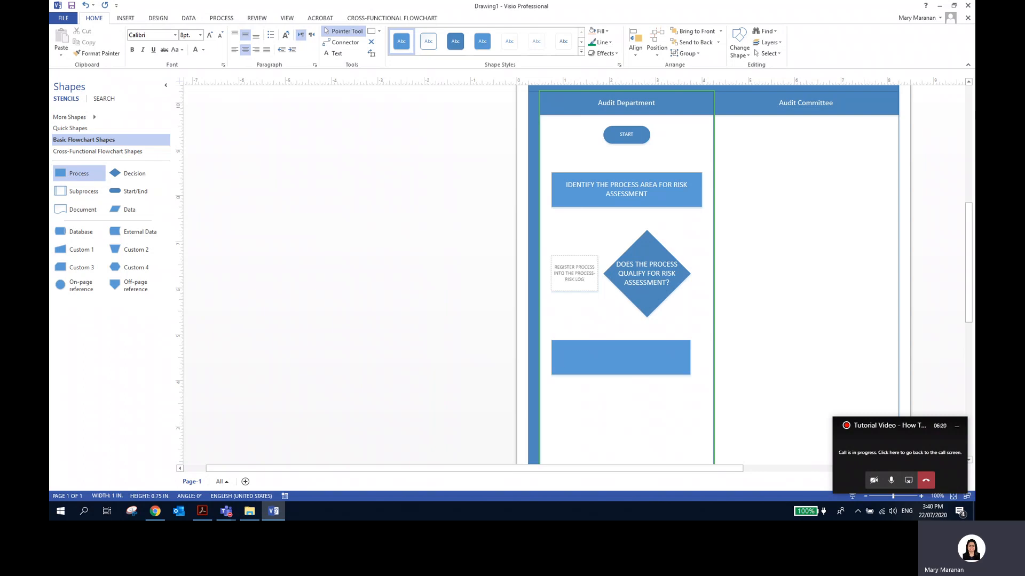
{"action": "left_click", "coordinate": [618, 416]}
{"action": "key", "text": "ctrl+shift+w"}
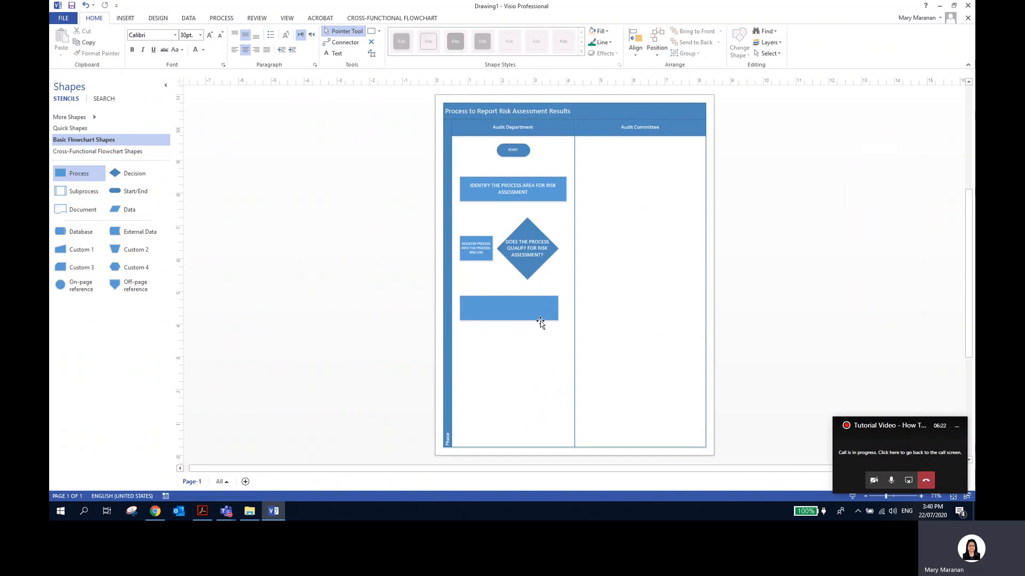
- Label the wide Process shape below the Decision "CONDUCT RISK ASSESSMENT"
{"action": "left_click", "coordinate": [507, 311]}
{"action": "double_click", "coordinate": [507, 311]}
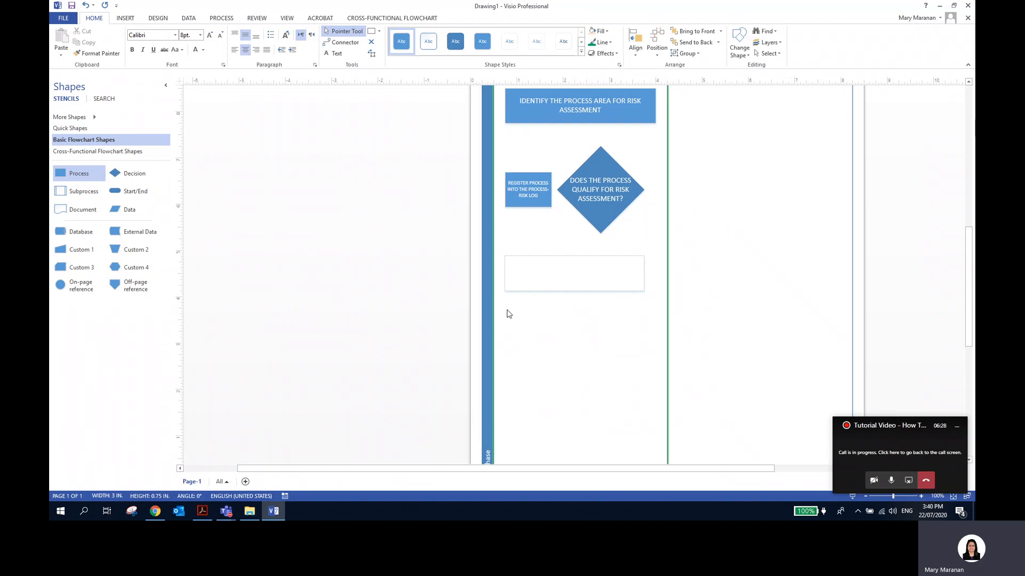
{"action": "type", "text": "CONDUCT RISK ASSESSMENT"}
{"action": "left_click", "coordinate": [571, 384]}
- Copy the CONDUCT RISK ASSESSMENT shape, place the copy directly below it and relabel it "GENERATE RISK ASSESSMENT RESULT"
{"action": "left_click", "coordinate": [528, 303]}
{"action": "key", "text": "ctrl+c"}
{"action": "left_click", "coordinate": [510, 348]}
{"action": "key", "text": "ctrl+v"}
{"action": "double_click", "coordinate": [518, 347]}
{"action": "type", "text": "EG"}
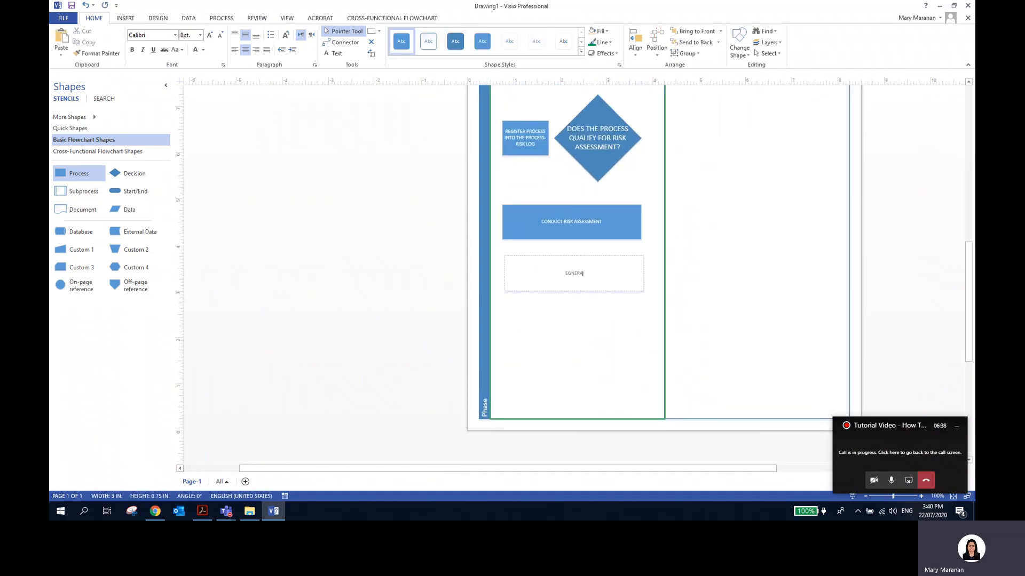
{"action": "key", "text": "BackSpace"}
{"action": "key", "text": "BackSpace"}
{"action": "key", "text": "BackSpace"}
{"action": "key", "text": "BackSpace"}
{"action": "type", "text": "MENT RESU"}
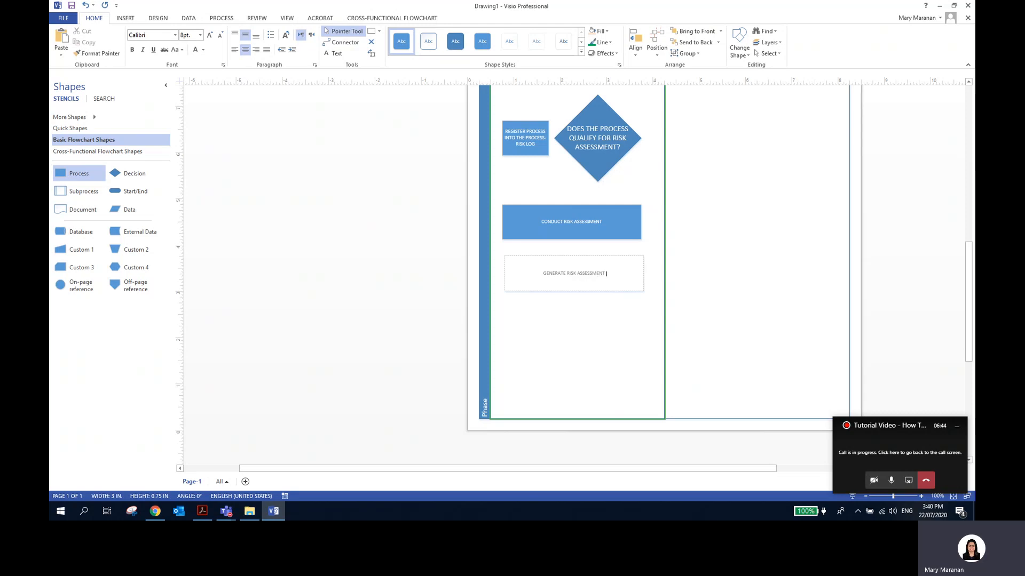
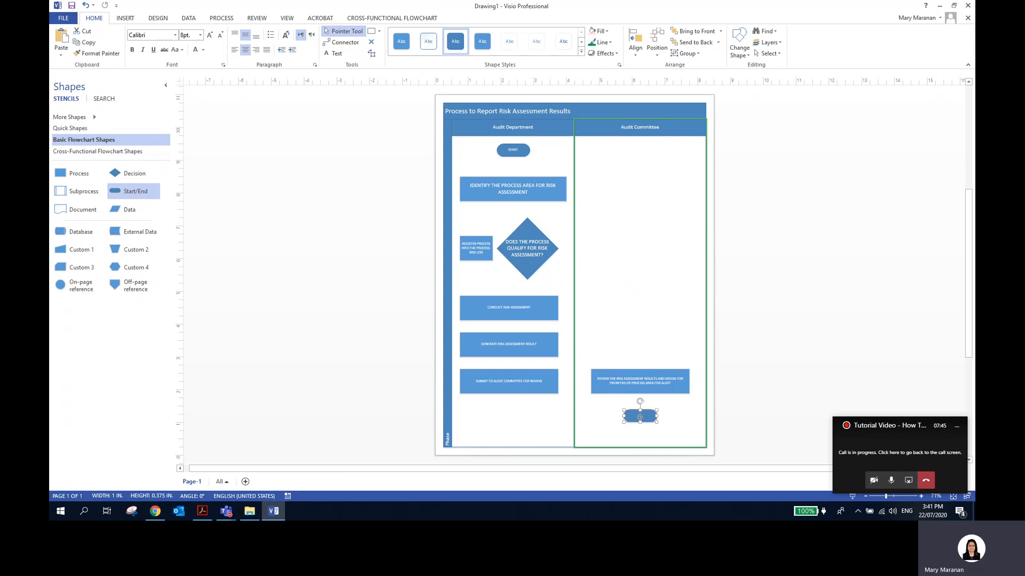
- Label the Start/End shape at the foot of the Audit Committee lane "END"
{"action": "double_click", "coordinate": [638, 415]}
{"action": "type", "text": "END"}
{"action": "left_click", "coordinate": [604, 396]}
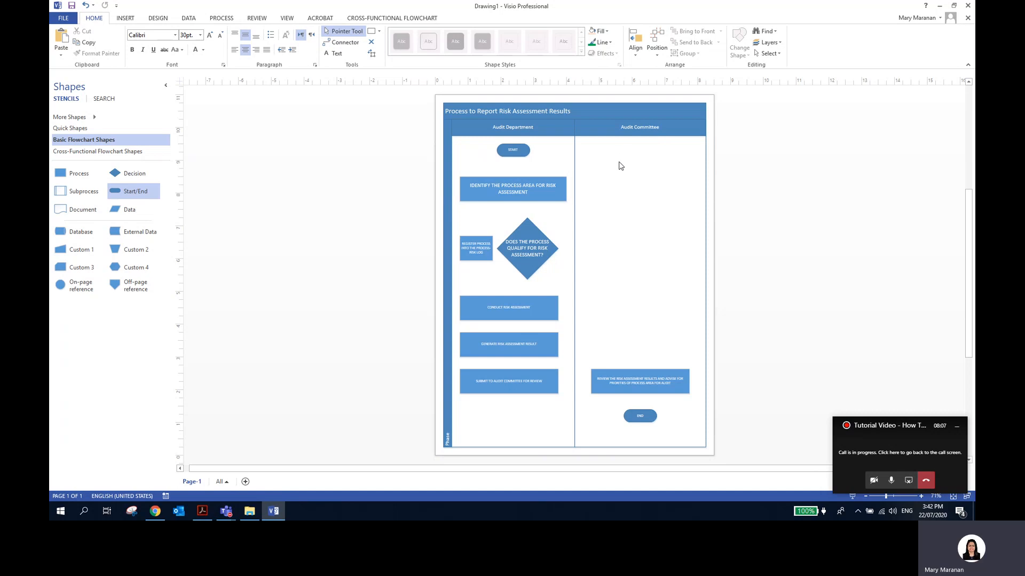
- Draw connectors from START to the IDENTIFY THE PROCESS AREA shape and from that shape to the Decision
{"action": "mouse_move", "coordinate": [516, 152]}
{"action": "left_click", "coordinate": [342, 42]}
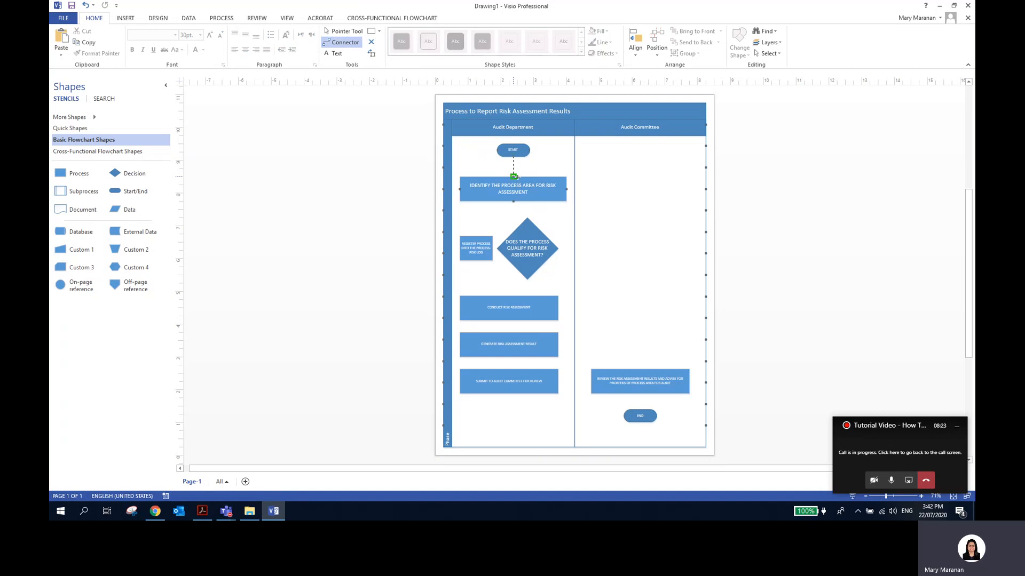
{"action": "left_click_drag", "start_coordinate": [514, 177], "coordinate": [513, 177]}
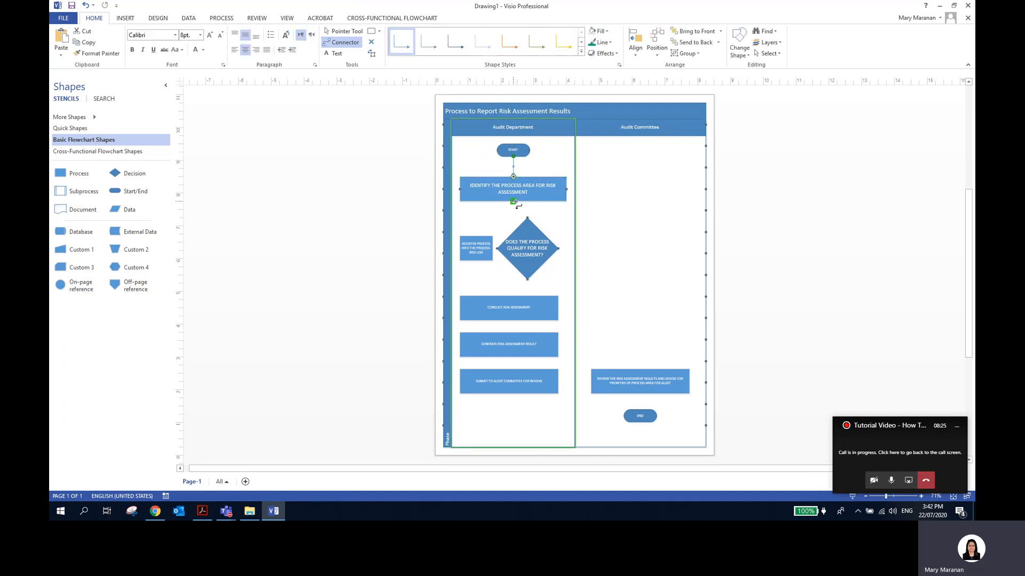
{"action": "left_click_drag", "start_coordinate": [518, 212], "coordinate": [527, 217]}
- Connect the Decision to the REGISTER PROCESS and CONDUCT RISK ASSESSMENT shapes, and CONDUCT RISK ASSESSMENT to GENERATE RISK ASSESSMENT RESULT
{"action": "left_click_drag", "start_coordinate": [502, 249], "coordinate": [493, 249]}
{"action": "left_click_drag", "start_coordinate": [561, 316], "coordinate": [558, 308]}
{"action": "left_click_drag", "start_coordinate": [508, 333], "coordinate": [509, 332]}
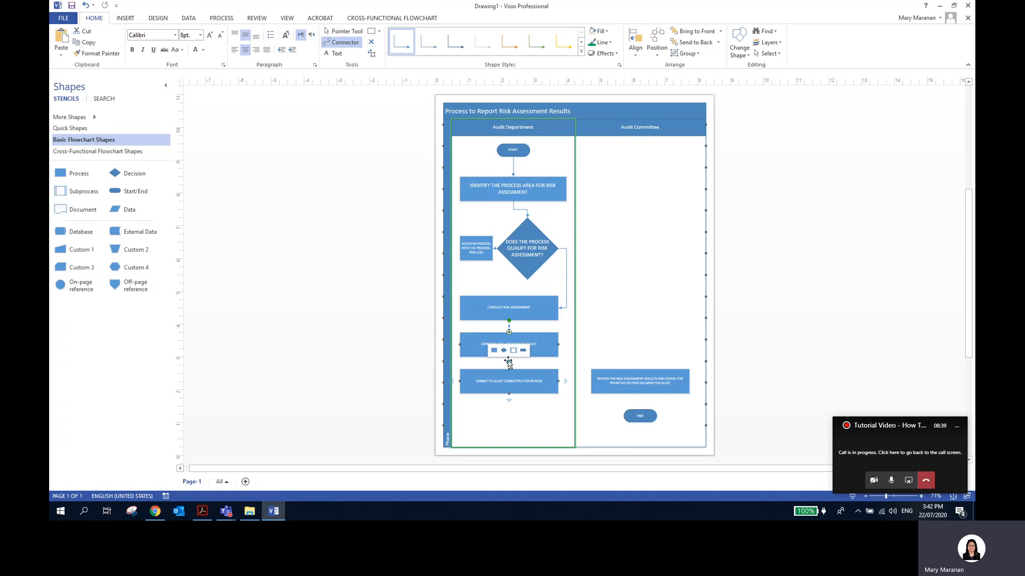
- Connect the GENERATE RISK ASSESSMENT RESULT shape to the SUBMIT shape, SUBMIT to the Audit Committee's REVIEW shape, and REVIEW to END
{"action": "left_click", "coordinate": [523, 355]}
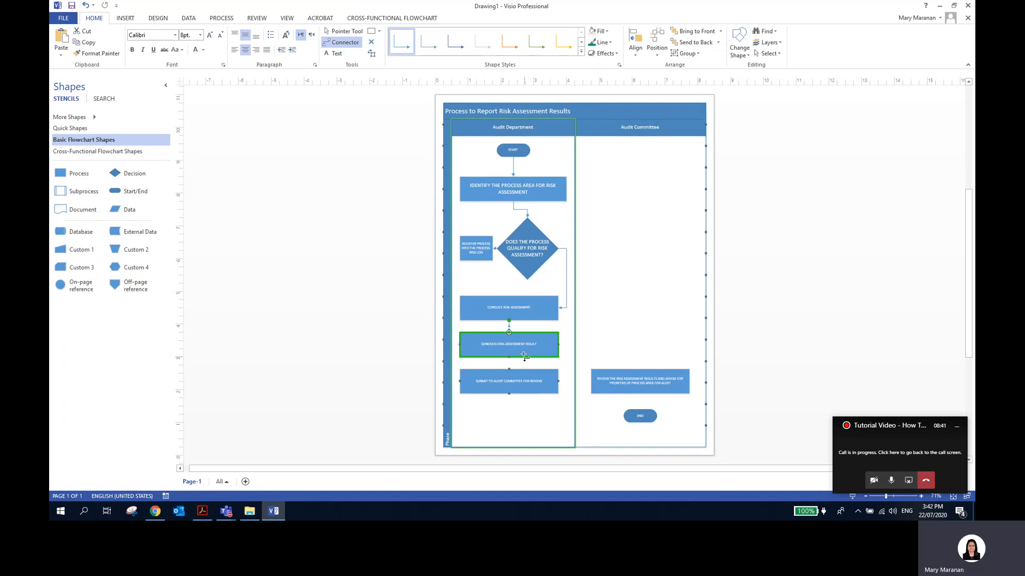
{"action": "mouse_move", "coordinate": [511, 365]}
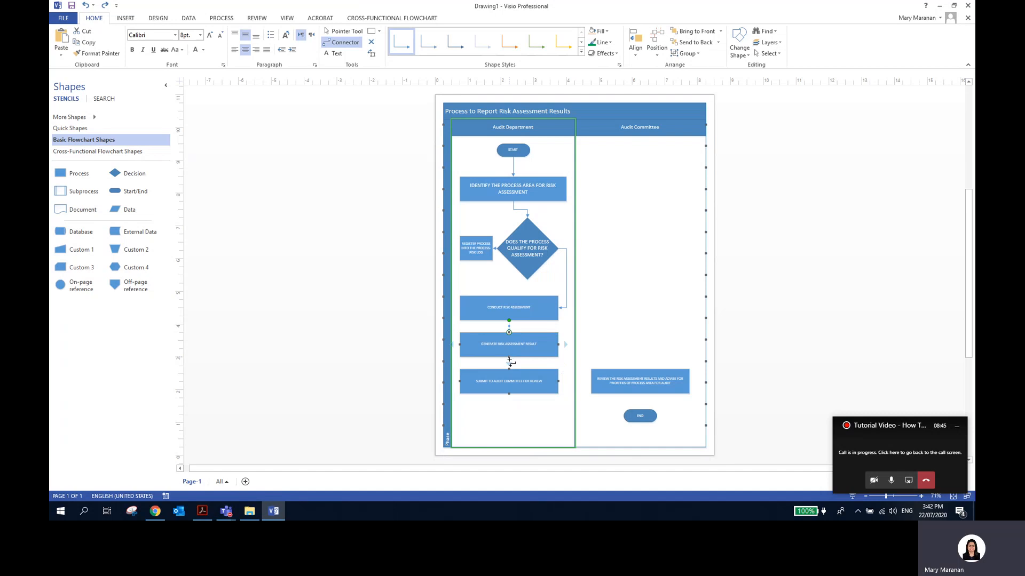
{"action": "left_click_drag", "start_coordinate": [508, 367], "coordinate": [591, 381]}
{"action": "mouse_move", "coordinate": [564, 383]}
{"action": "mouse_move", "coordinate": [637, 401]}
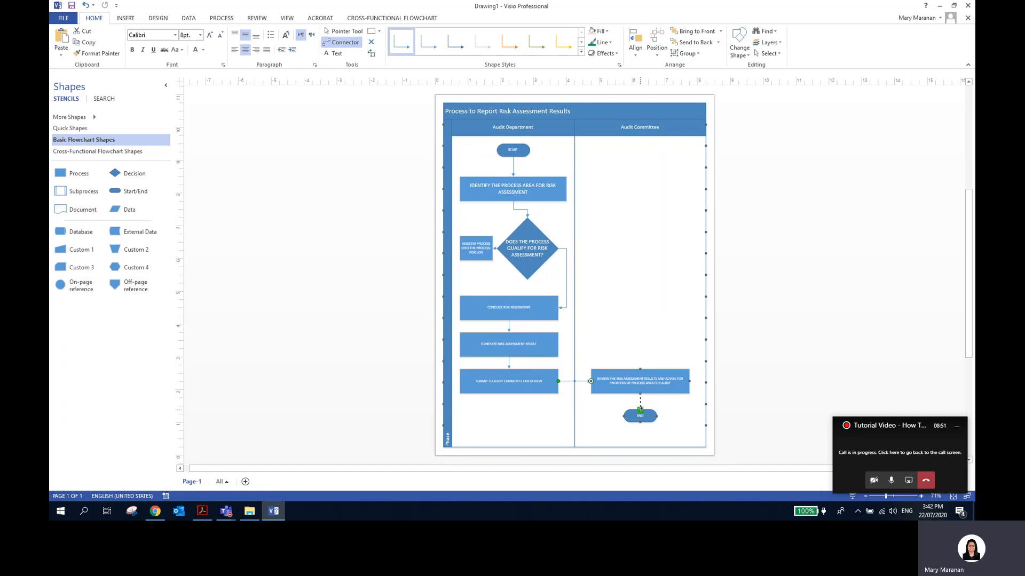
{"action": "left_click_drag", "start_coordinate": [641, 408], "coordinate": [640, 409]}
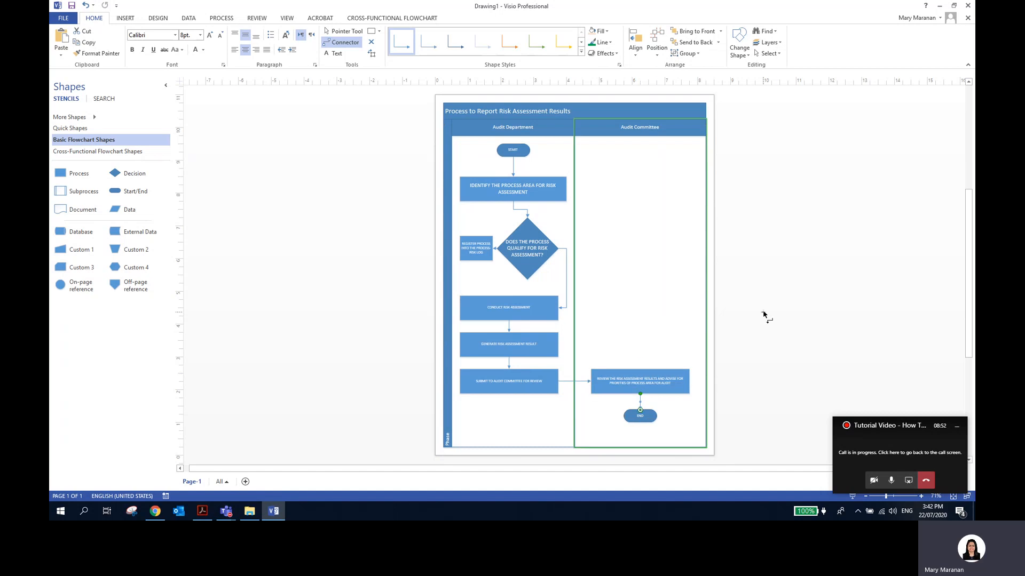
- Try moving the connected SUBMIT shape into the Audit Committee lane, and return it to its place below GENERATE RISK ASSESSMENT RESULT
{"action": "left_click", "coordinate": [334, 32]}
{"action": "left_click_drag", "start_coordinate": [533, 386], "coordinate": [656, 324]}
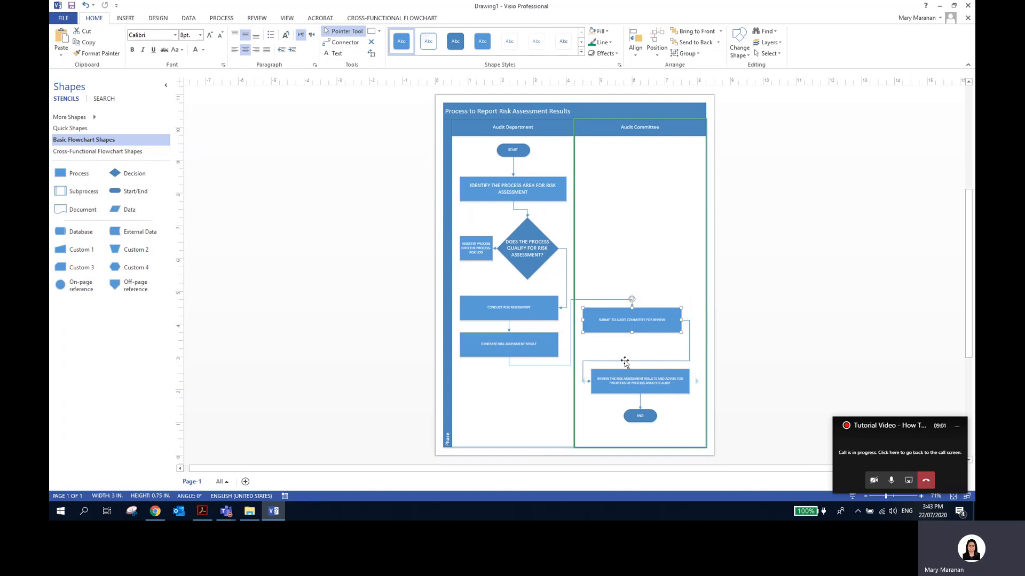
{"action": "left_click_drag", "start_coordinate": [643, 319], "coordinate": [524, 376]}
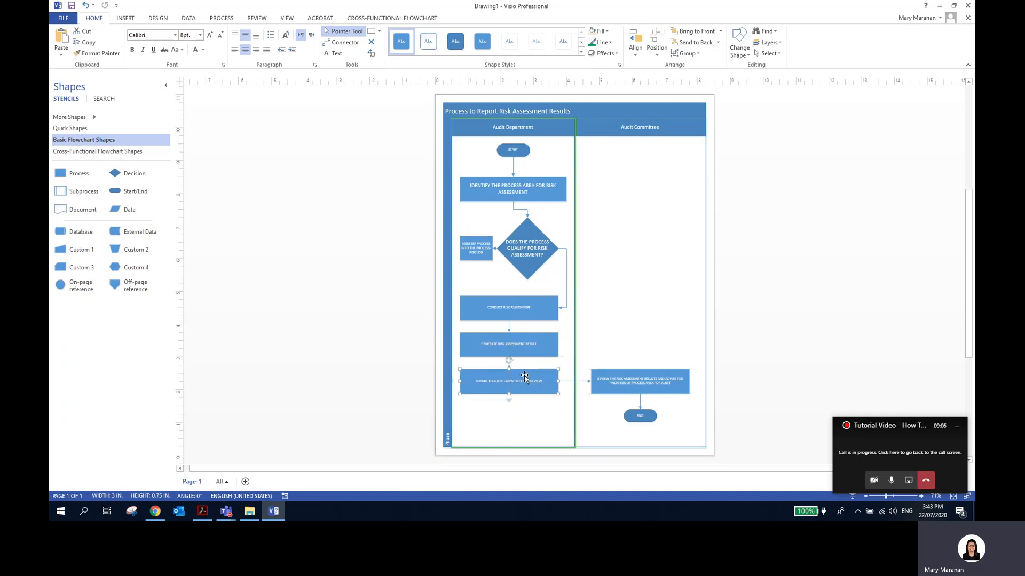
{"action": "left_click", "coordinate": [567, 265]}
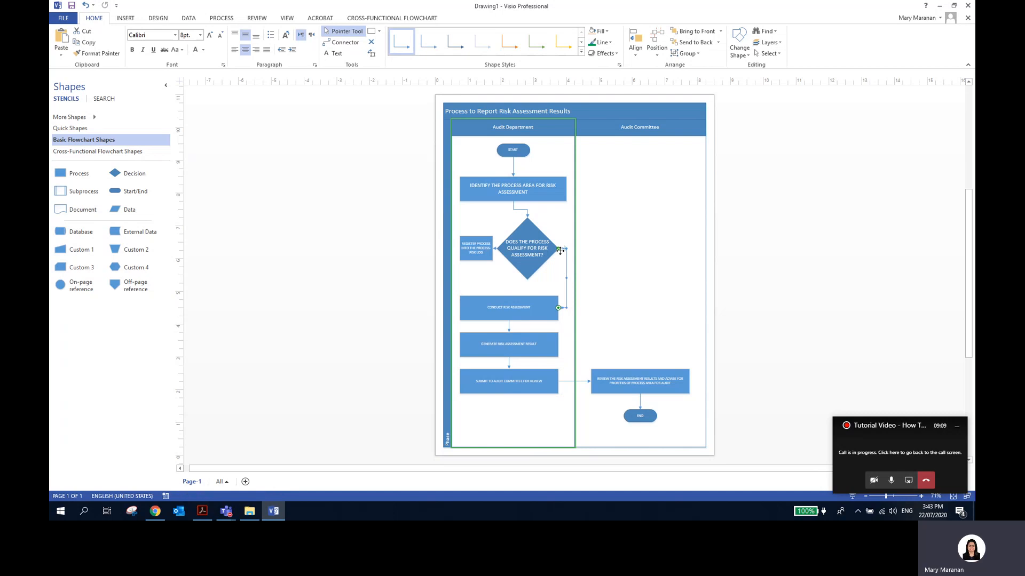
{"action": "left_click", "coordinate": [528, 344]}
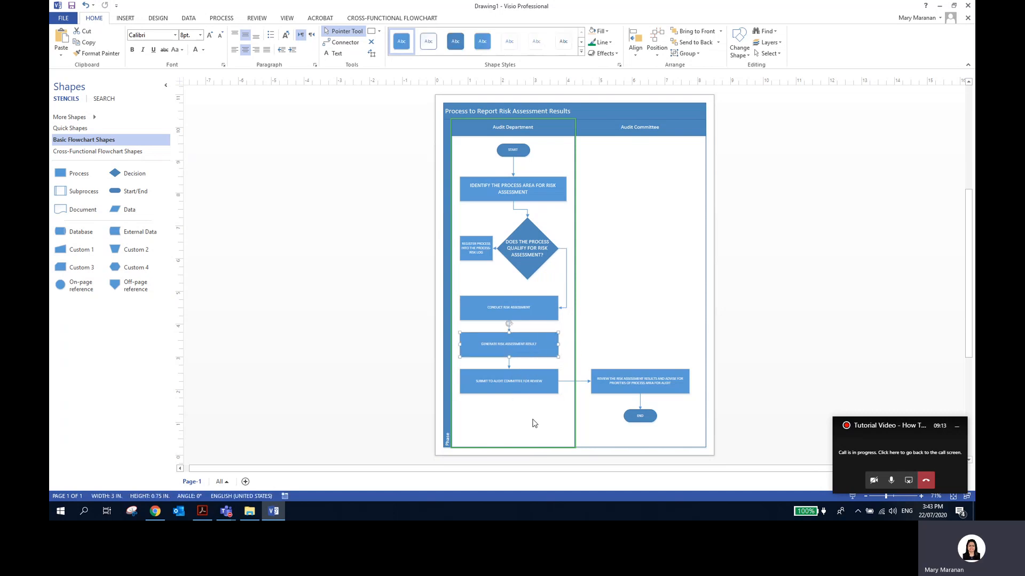
{"action": "left_click", "coordinate": [769, 322]}
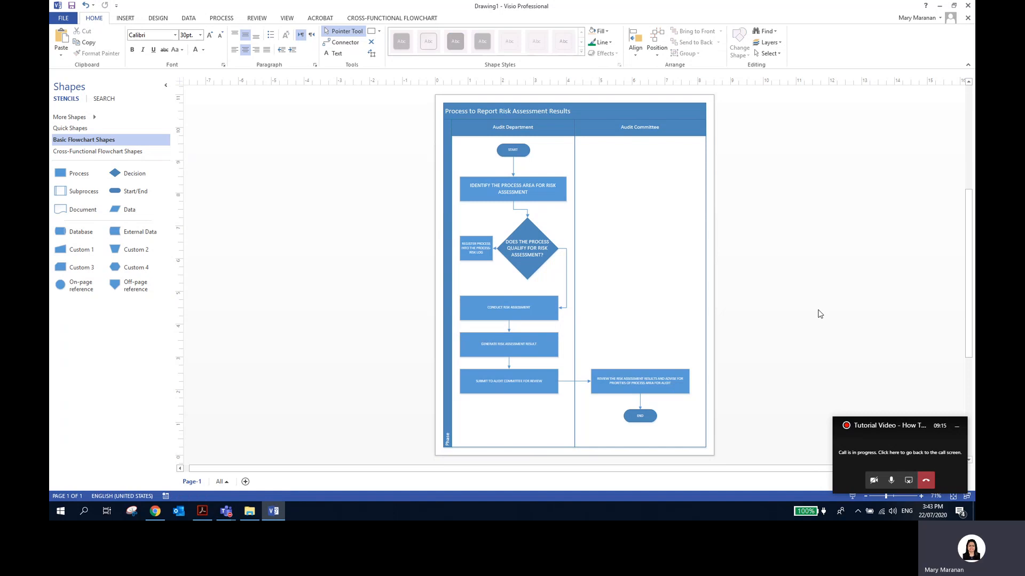
- Reduce the Decision shape's label text by one size so it fits on two lines
{"action": "left_click", "coordinate": [539, 251]}
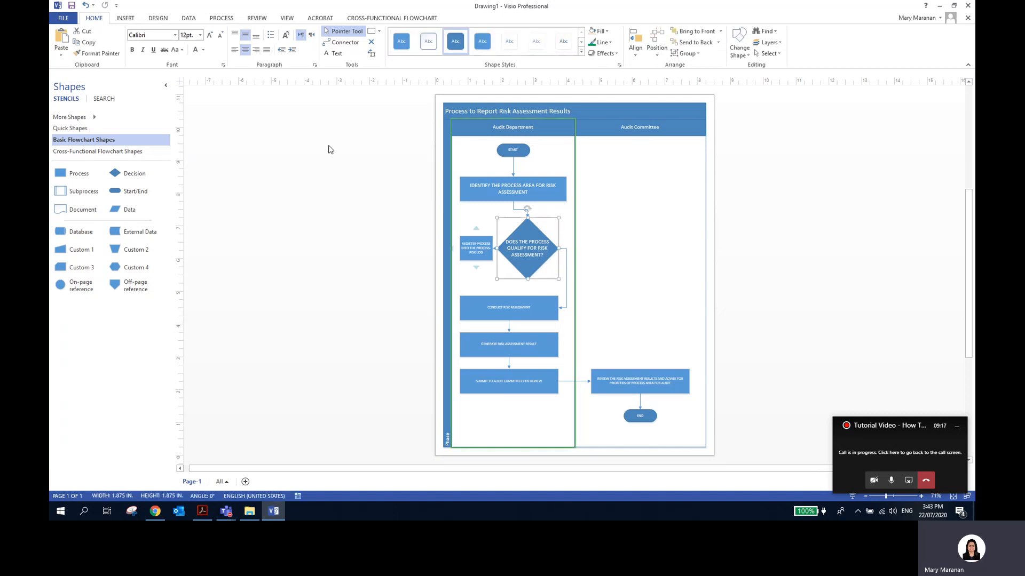
{"action": "left_click", "coordinate": [221, 35]}
{"action": "left_click", "coordinate": [854, 266]}
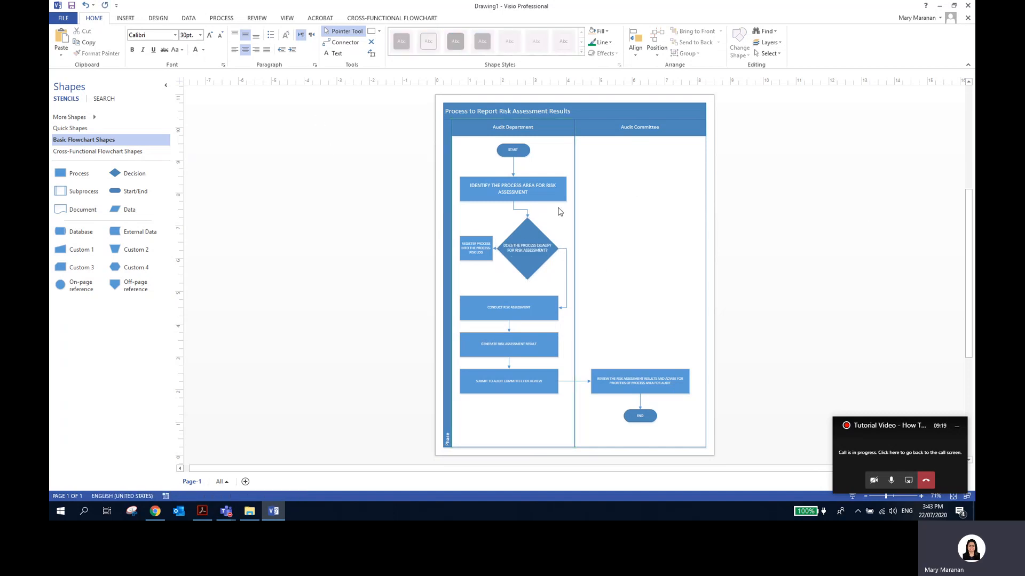
- Open the save options for the drawing and return to the page without saving
{"action": "key", "text": "ctrl+s"}
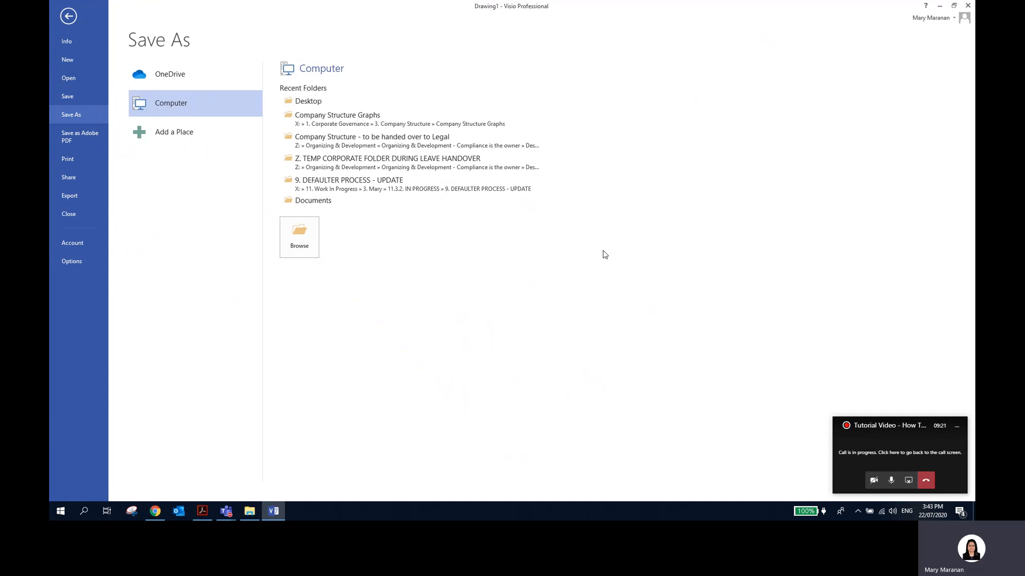
{"action": "key", "text": "Escape"}
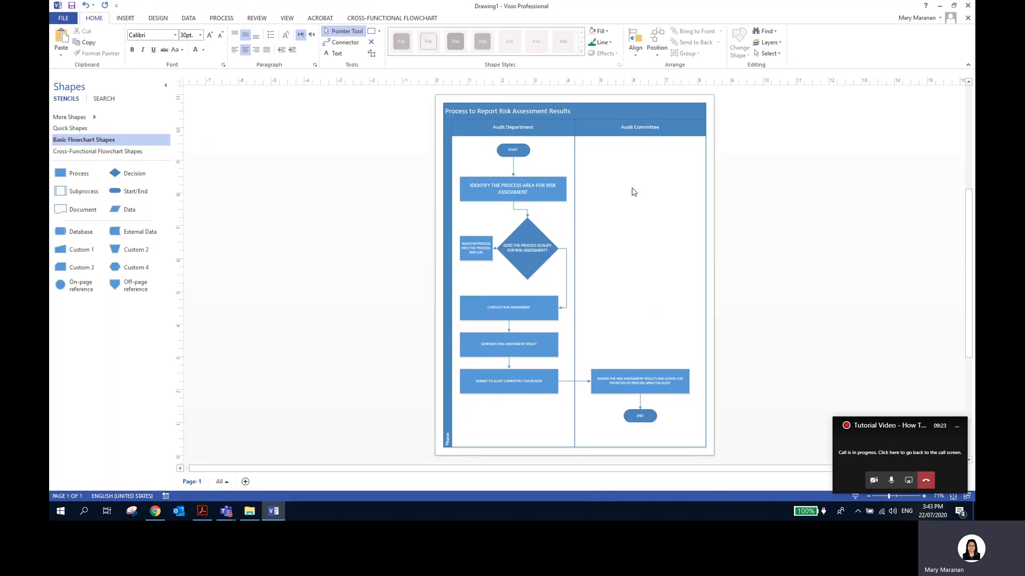
- Insert the word Flowchart into the diagram title so it reads "Process Flowchart to Report Risk Assessment Results"
{"action": "double_click", "coordinate": [481, 114]}
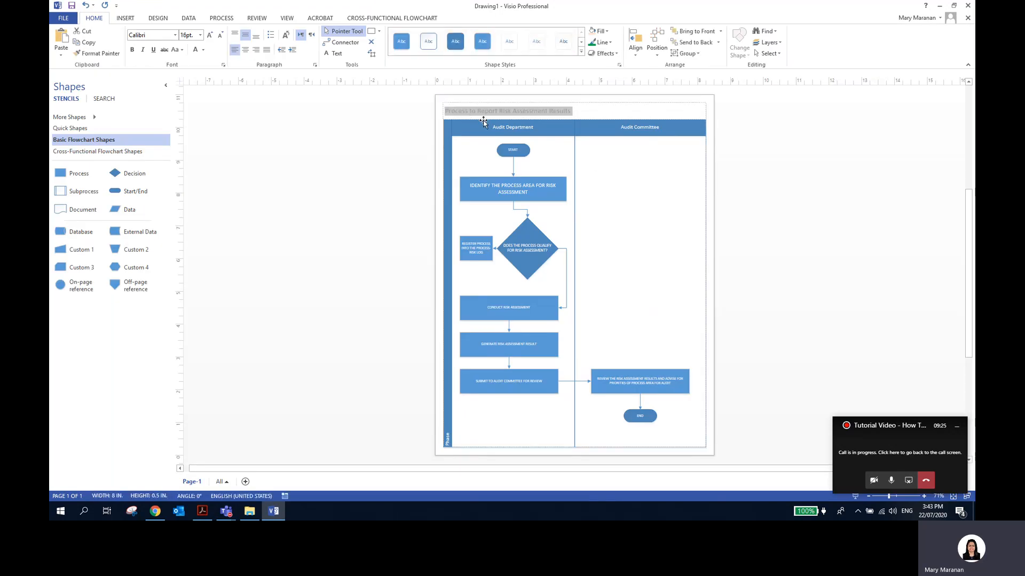
{"action": "left_click", "coordinate": [466, 113]}
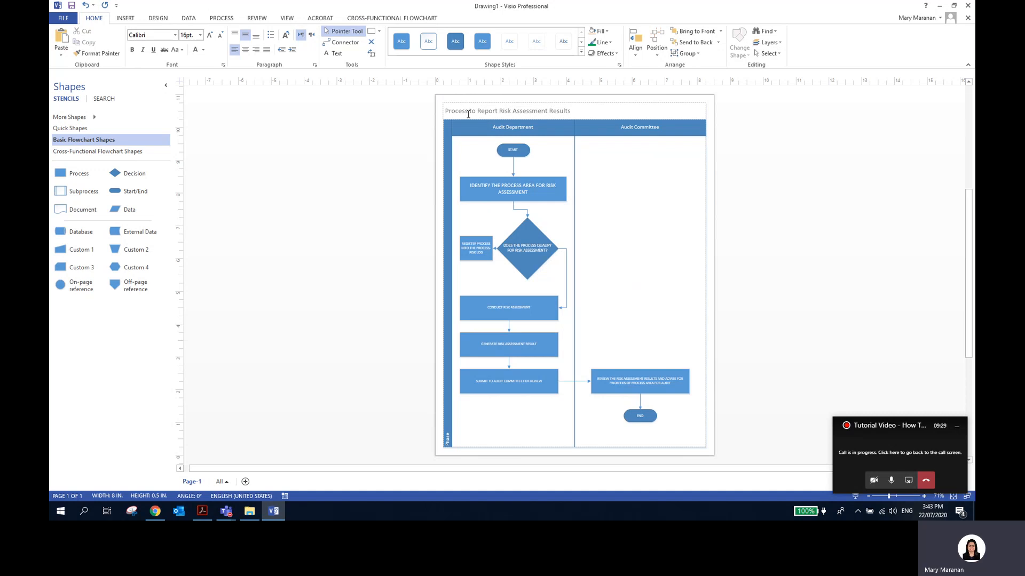
{"action": "type", "text": "Flowchart"}
{"action": "left_click", "coordinate": [714, 194]}
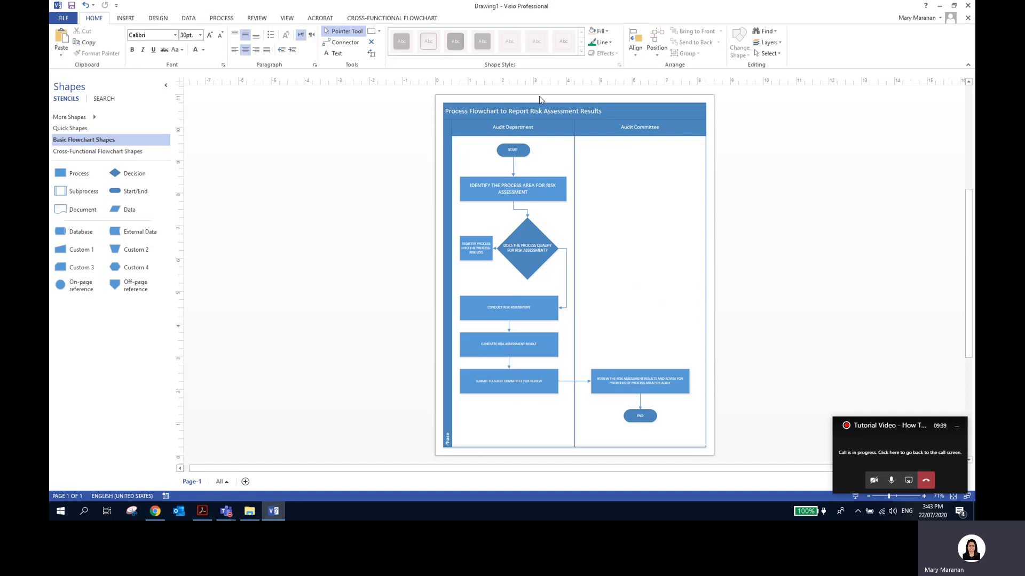
- Save the drawing to the Desktop as TUTORIAL VIDEO - HOW TO CREATE PROCESS FLOWCHART, replacing the existing Visio file
{"action": "left_click", "coordinate": [64, 18]}
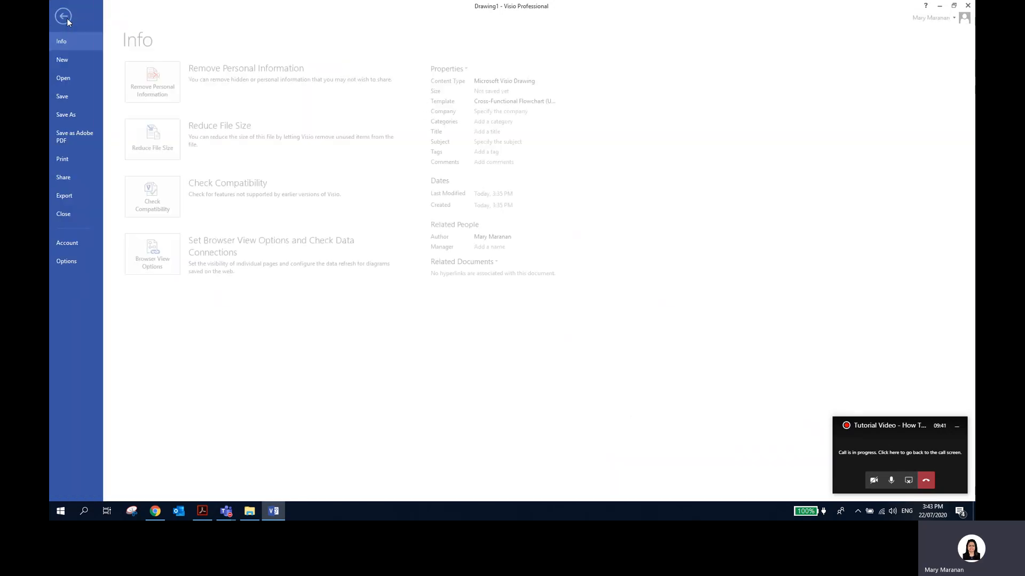
{"action": "left_click", "coordinate": [75, 101]}
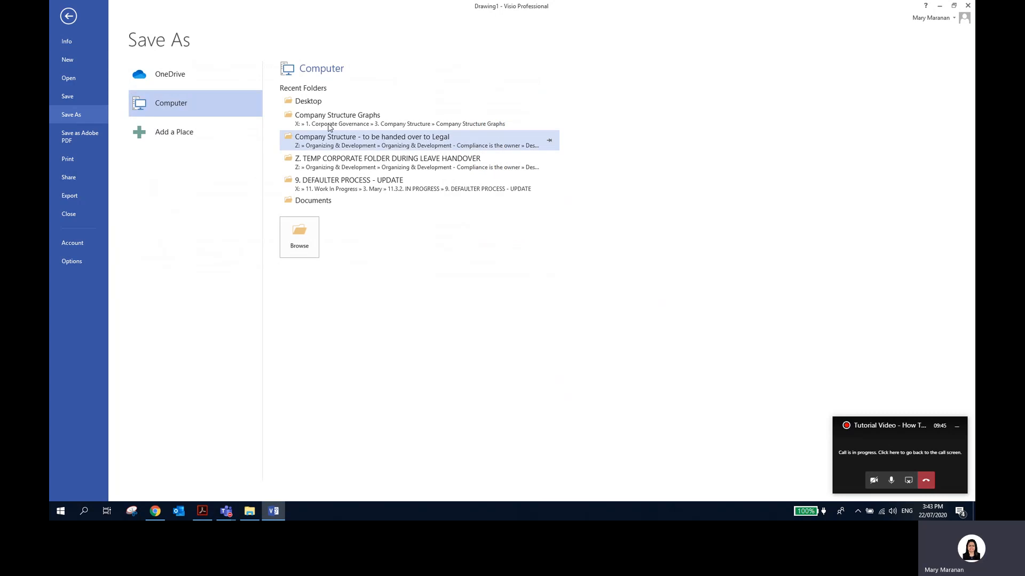
{"action": "left_click", "coordinate": [310, 101]}
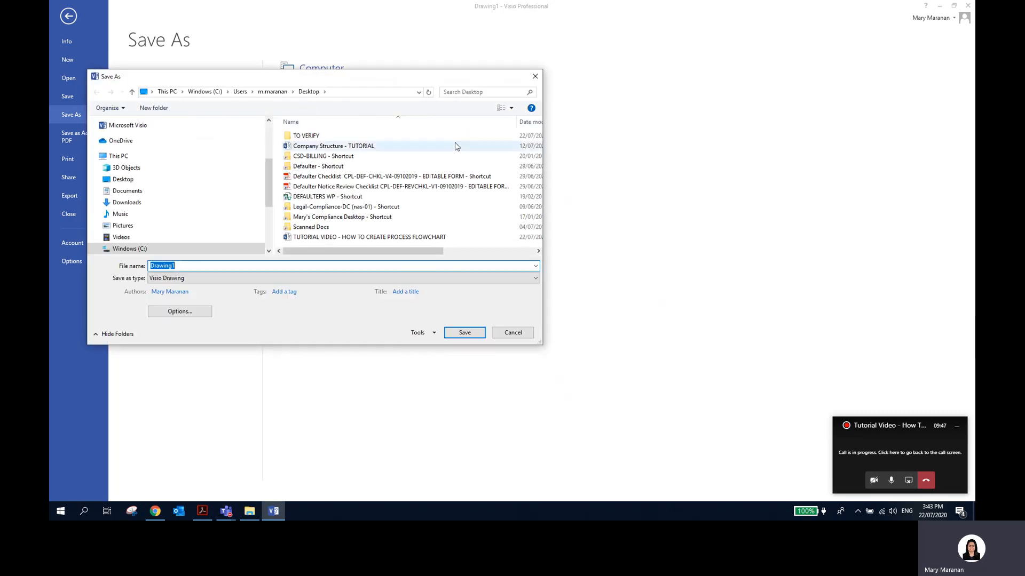
{"action": "left_click", "coordinate": [336, 238]}
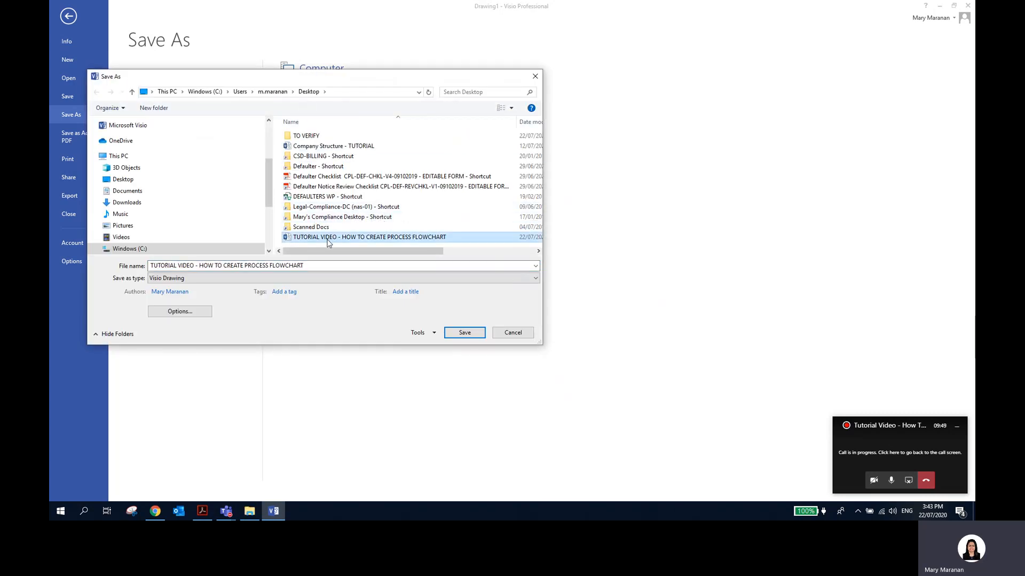
{"action": "left_click", "coordinate": [464, 332]}
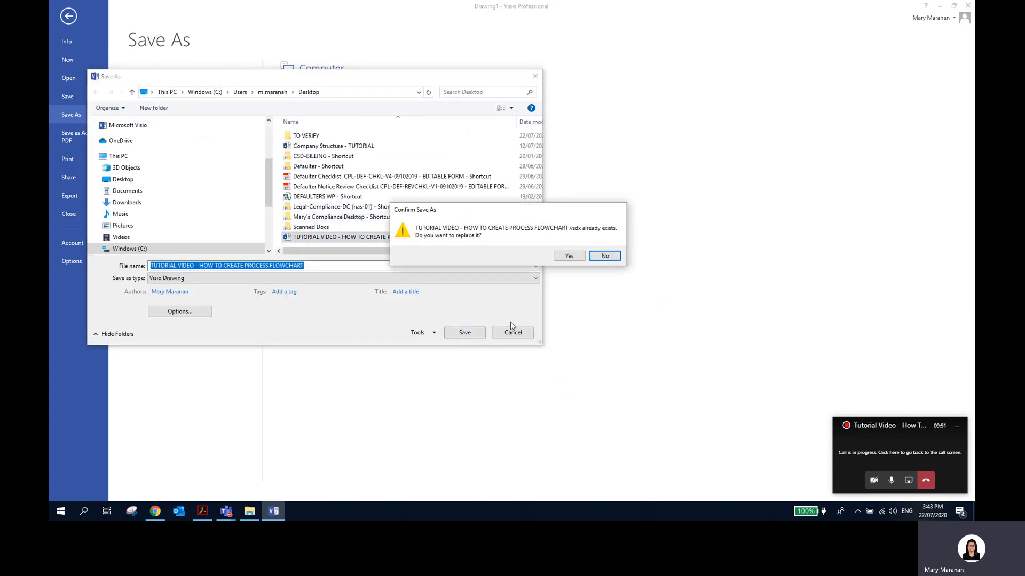
{"action": "left_click", "coordinate": [570, 258]}
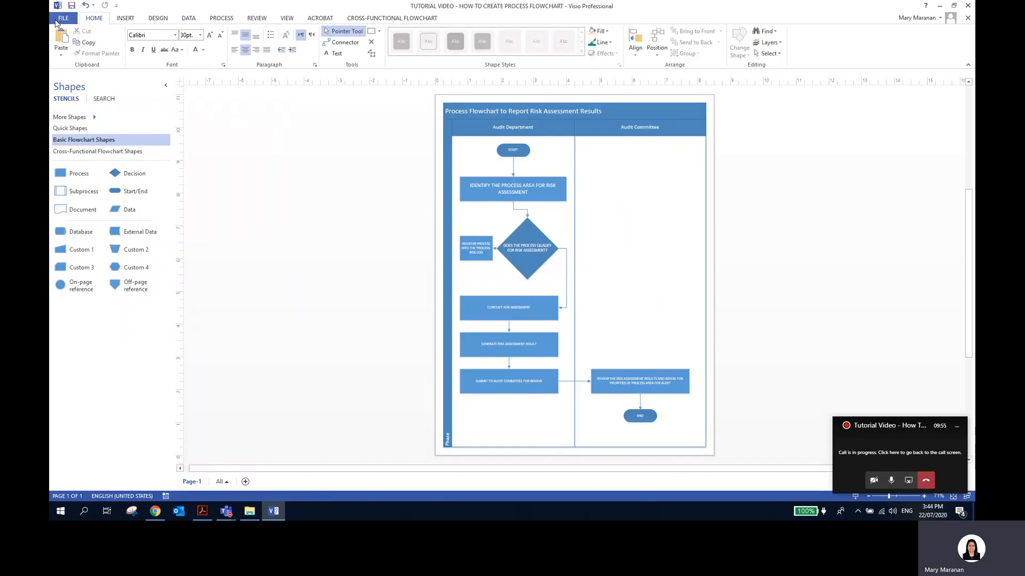
- Export the drawing as an Adobe PDF with custom properties to the Desktop, named TUTORIAL VIDEO - HOW TO CREATE PROCESS FLOWCHART, replacing the existing PDF
{"action": "left_click", "coordinate": [57, 21]}
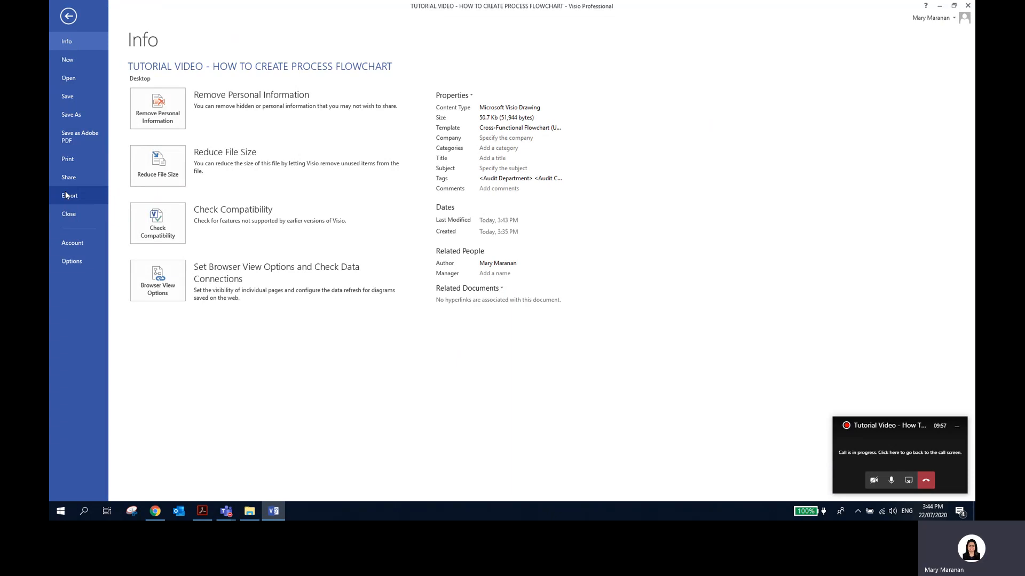
{"action": "left_click", "coordinate": [65, 193]}
{"action": "left_click", "coordinate": [306, 108]}
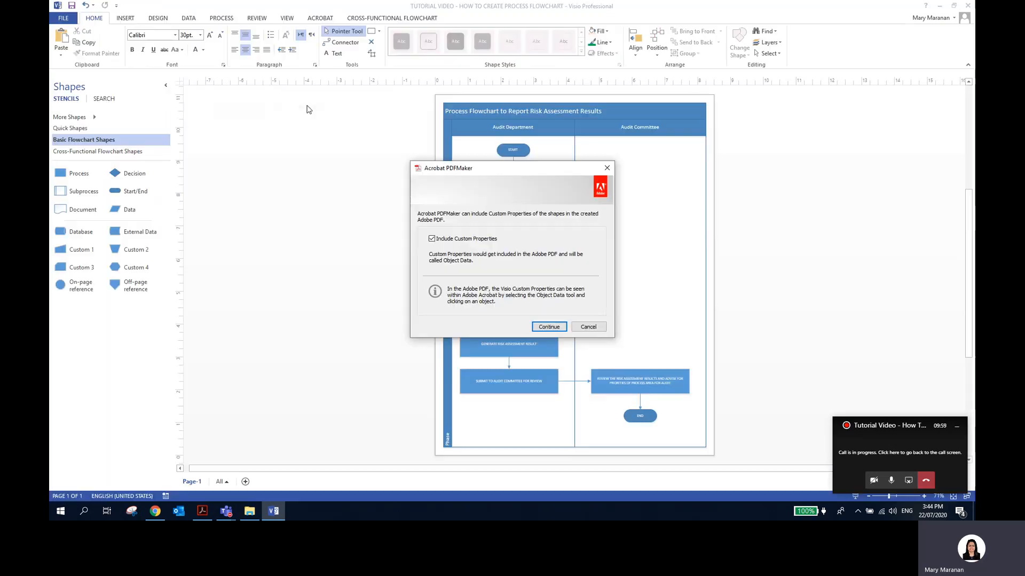
{"action": "left_click", "coordinate": [549, 328]}
{"action": "left_click", "coordinate": [554, 335]}
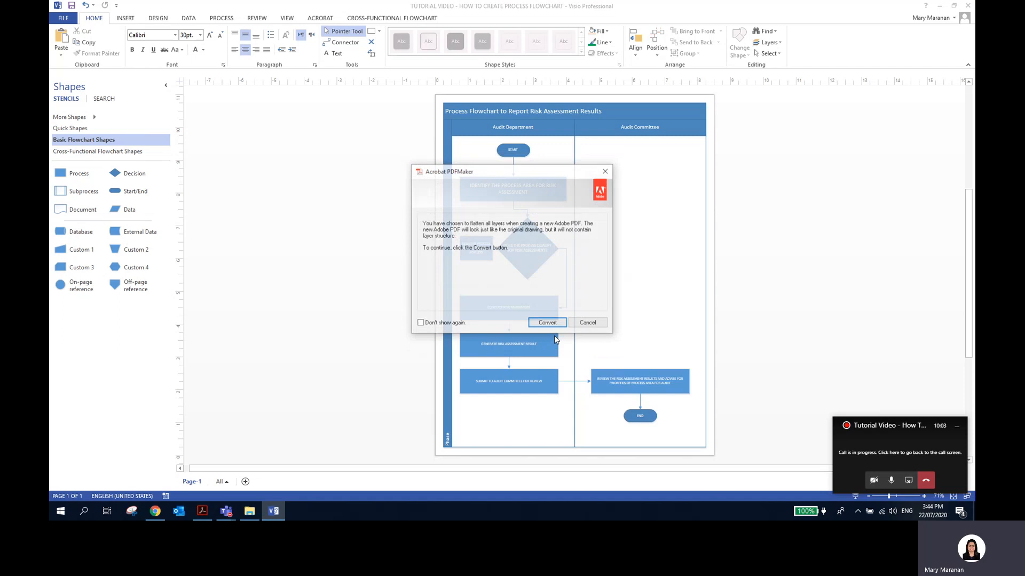
{"action": "left_click", "coordinate": [554, 325]}
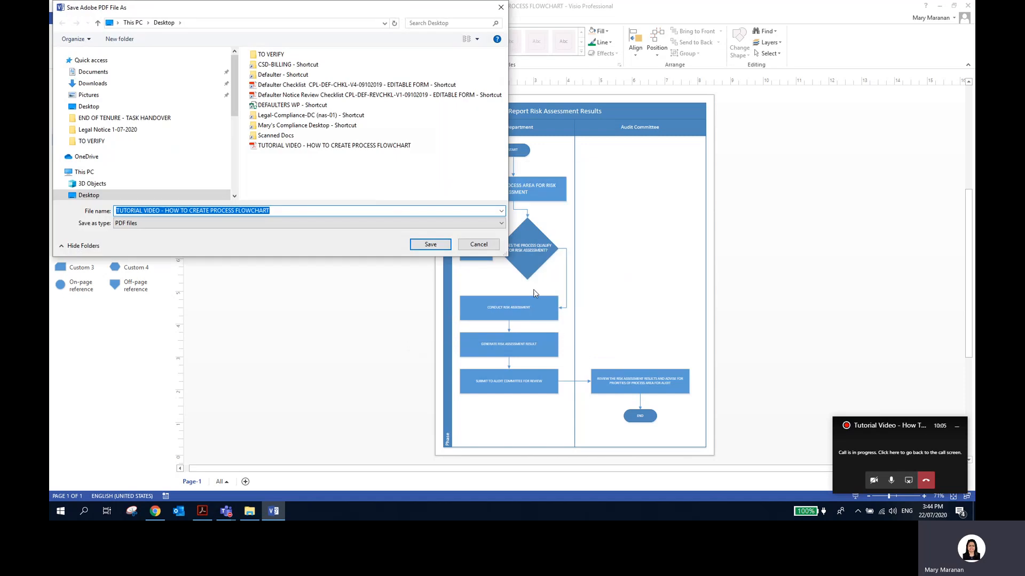
{"action": "left_click", "coordinate": [427, 245]}
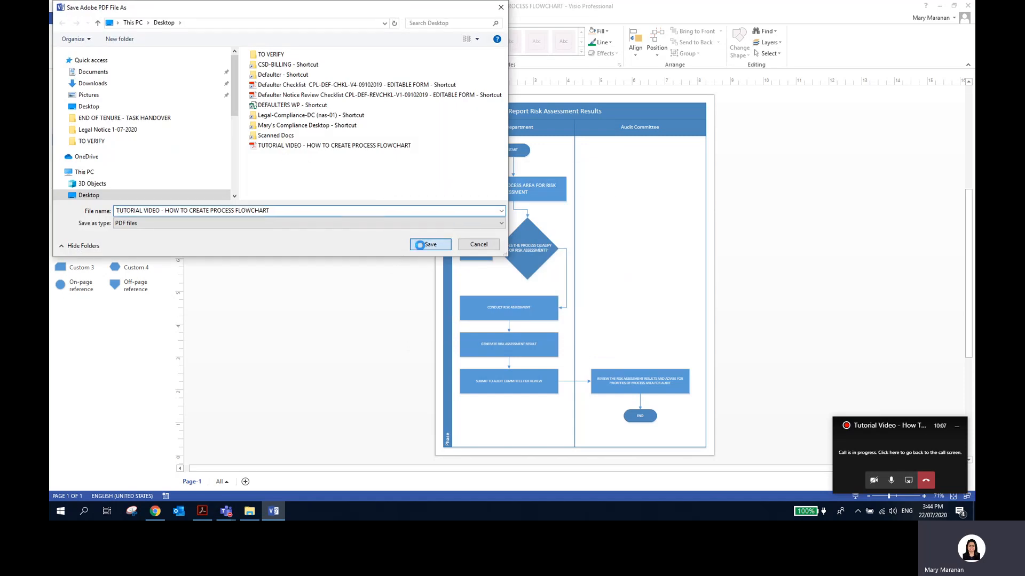
{"action": "left_click", "coordinate": [568, 258]}
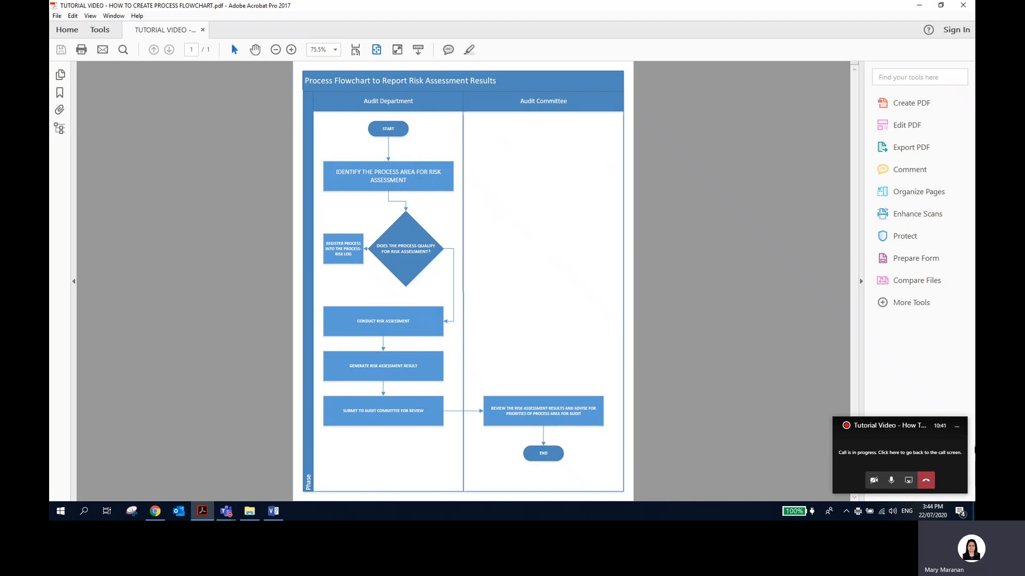
{"action": "left_click", "coordinate": [908, 482]}
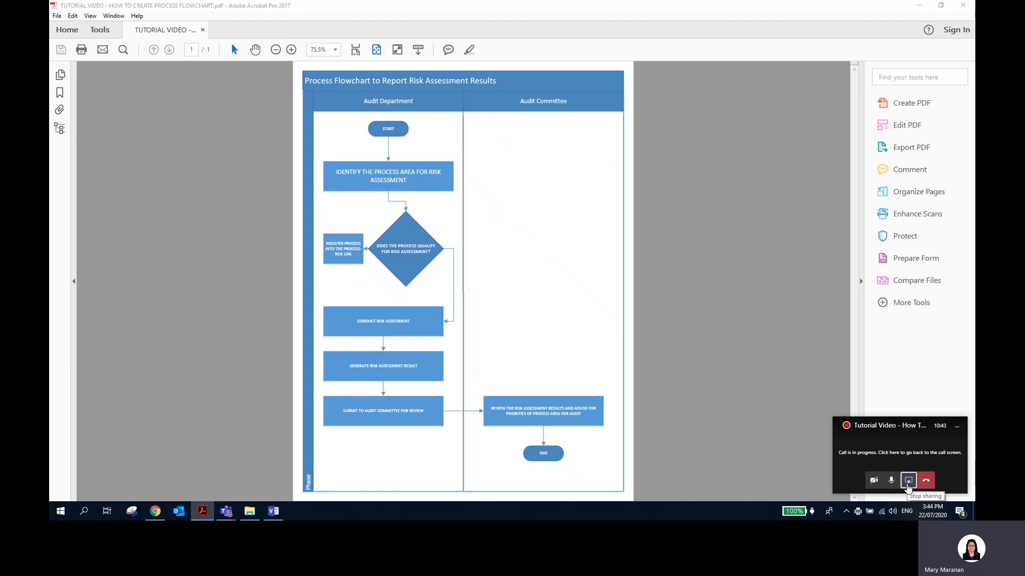